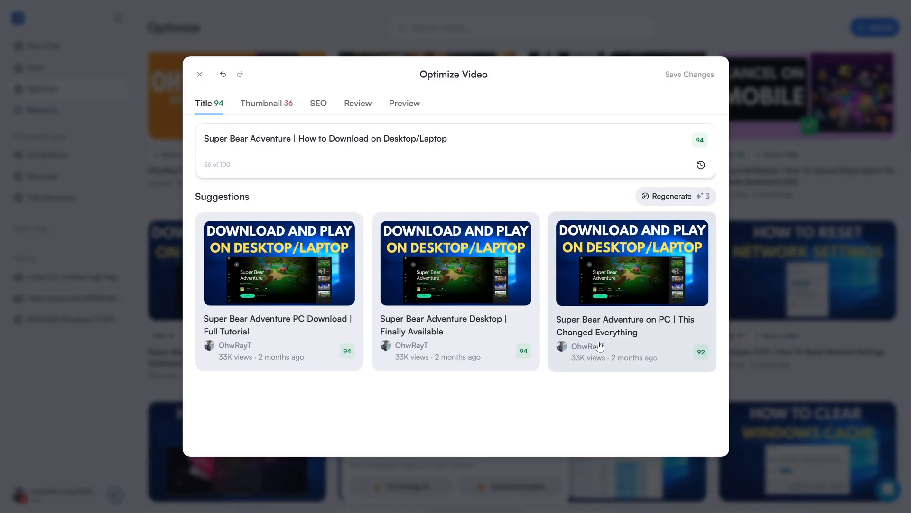
Examine the thumbnail feedback and the SEO description, tags and tag suggestions for the Super Bear Adventure video
{"action": "left_click", "coordinate": [258, 107]}
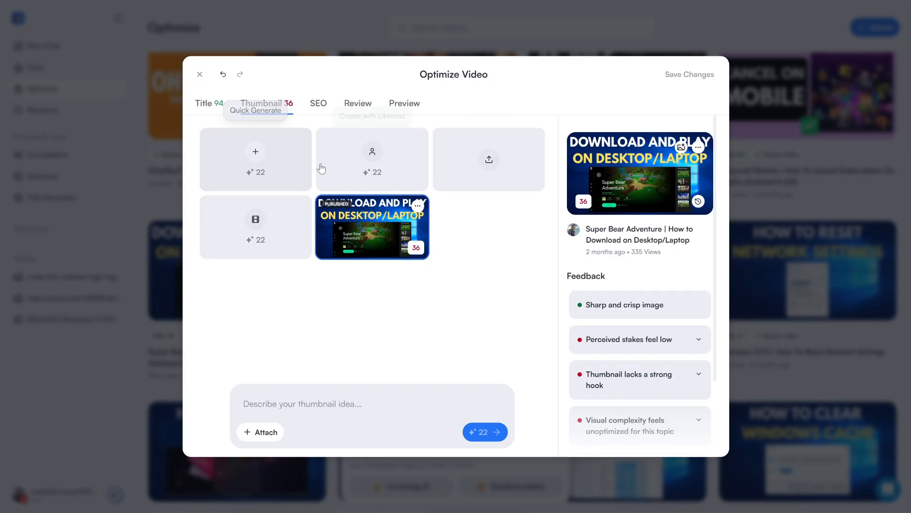
{"action": "left_click", "coordinate": [321, 104]}
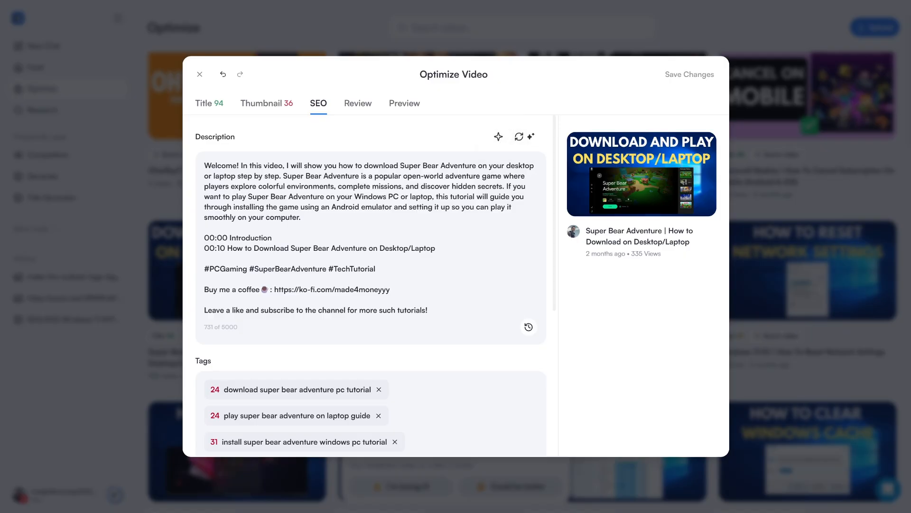
{"action": "scroll", "coordinate": [358, 219], "scroll_direction": "down", "scroll_amount": 3}
{"action": "scroll", "coordinate": [358, 218], "scroll_direction": "down", "scroll_amount": 1}
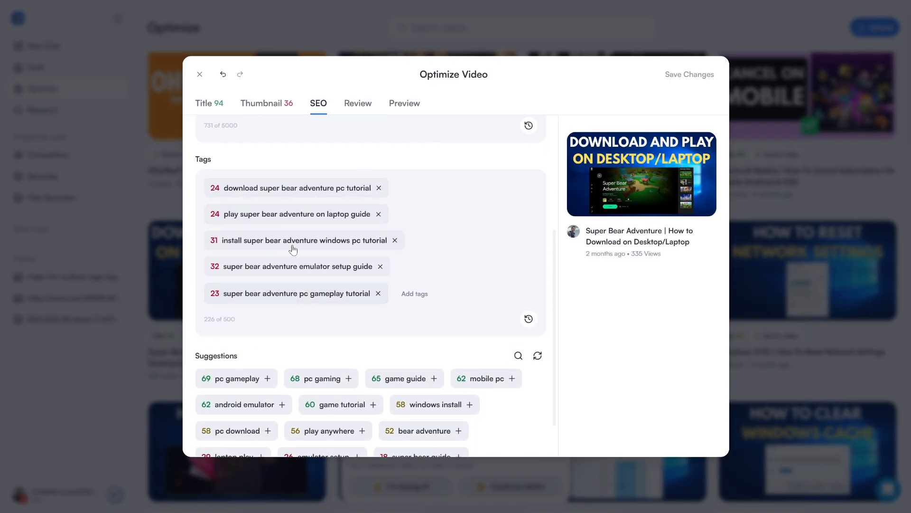
{"action": "scroll", "coordinate": [277, 256], "scroll_direction": "down", "scroll_amount": 1}
{"action": "scroll", "coordinate": [351, 252], "scroll_direction": "up", "scroll_amount": 1}
{"action": "scroll", "coordinate": [294, 303], "scroll_direction": "down", "scroll_amount": 1}
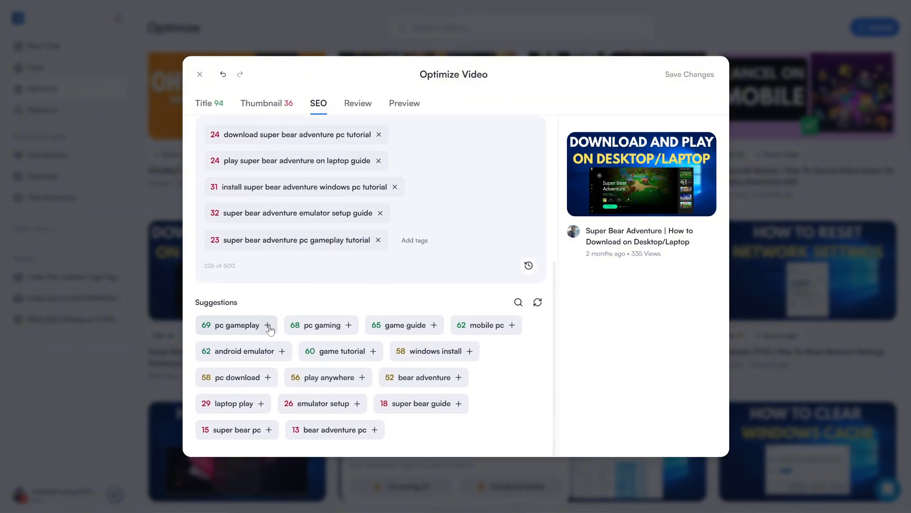
Add the suggested tags pc gameplay, pc gaming, game guide, mobile pc, android emulator and game tutorial, and open the video's content review
{"action": "left_click", "coordinate": [267, 326]}
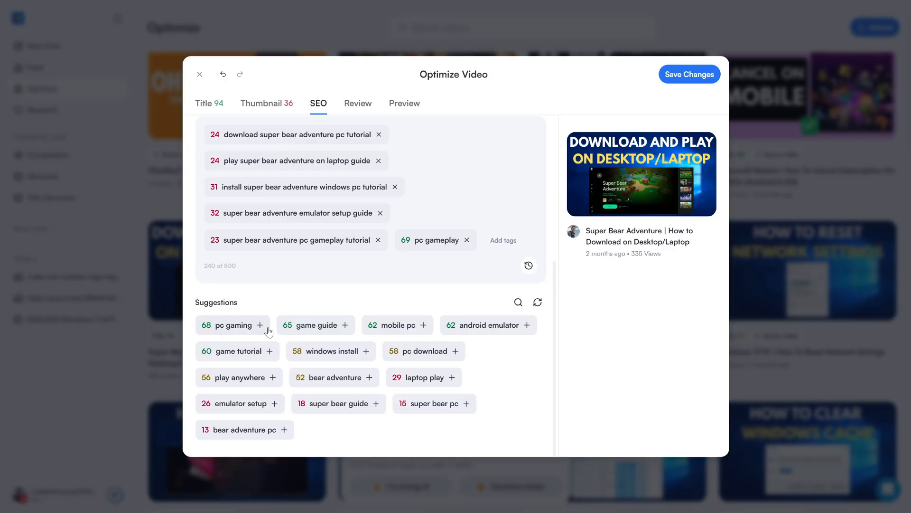
{"action": "left_click", "coordinate": [260, 325]}
{"action": "left_click", "coordinate": [264, 352]}
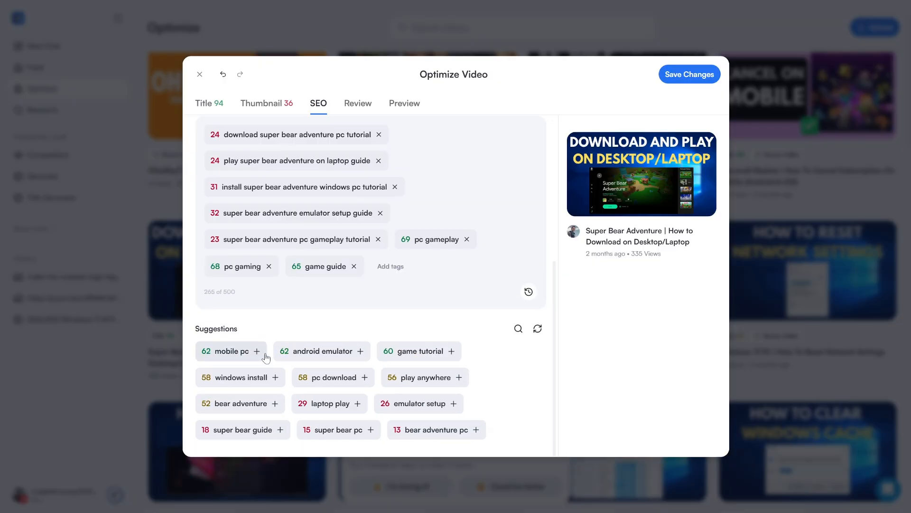
{"action": "left_click", "coordinate": [263, 355]}
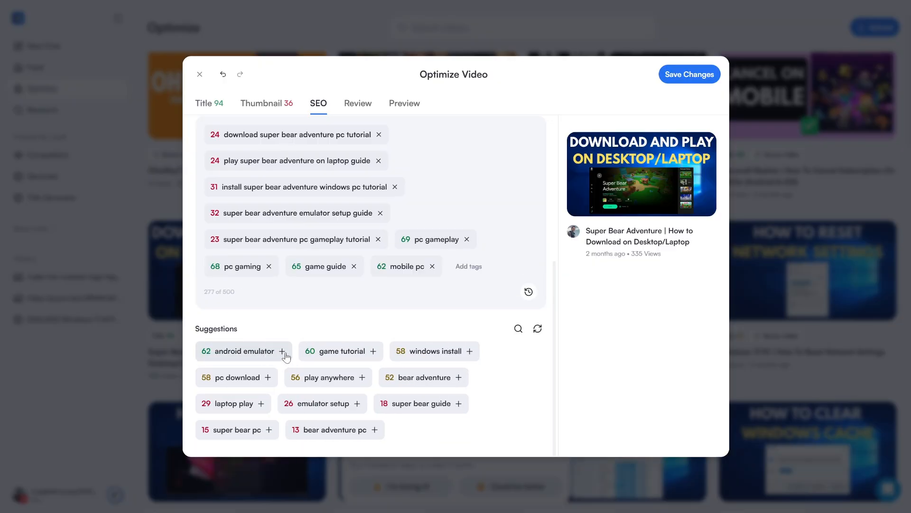
{"action": "left_click", "coordinate": [283, 354]}
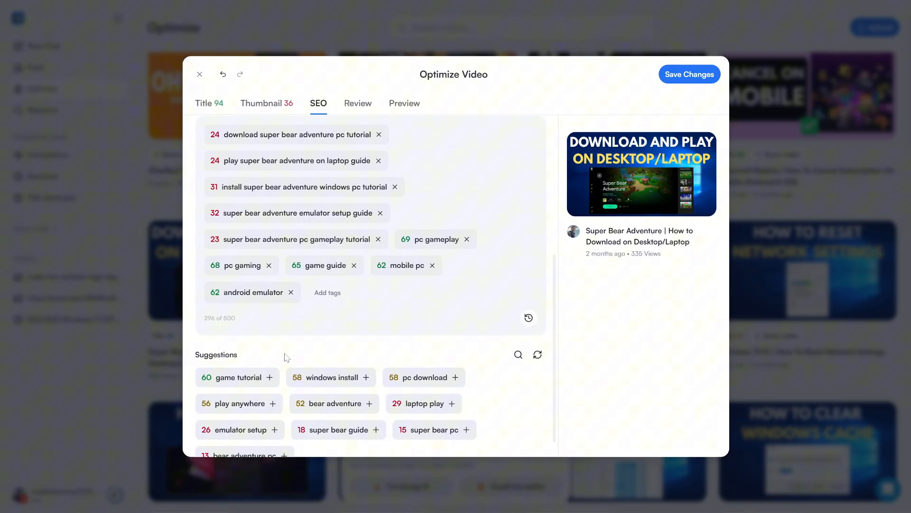
{"action": "left_click", "coordinate": [271, 378]}
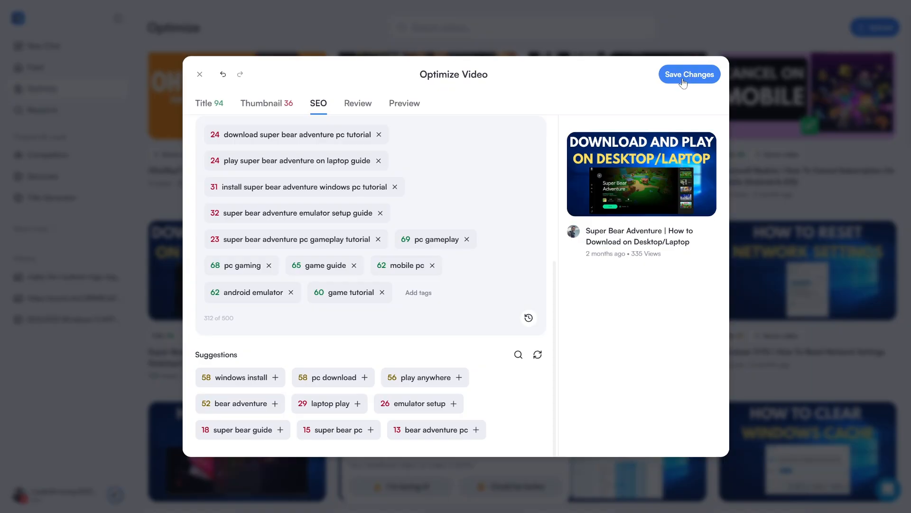
{"action": "scroll", "coordinate": [513, 266], "scroll_direction": "up", "scroll_amount": 3}
{"action": "left_click", "coordinate": [364, 105]}
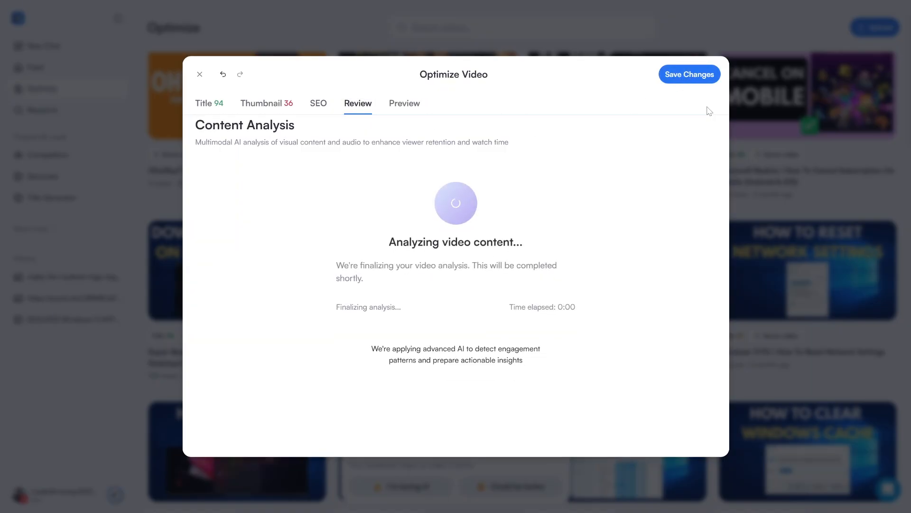
Leave full screen, open YouTube in a new browser tab and bring up the file selection for a video upload
{"action": "key", "text": "F11"}
{"action": "key", "text": "ctrl+t"}
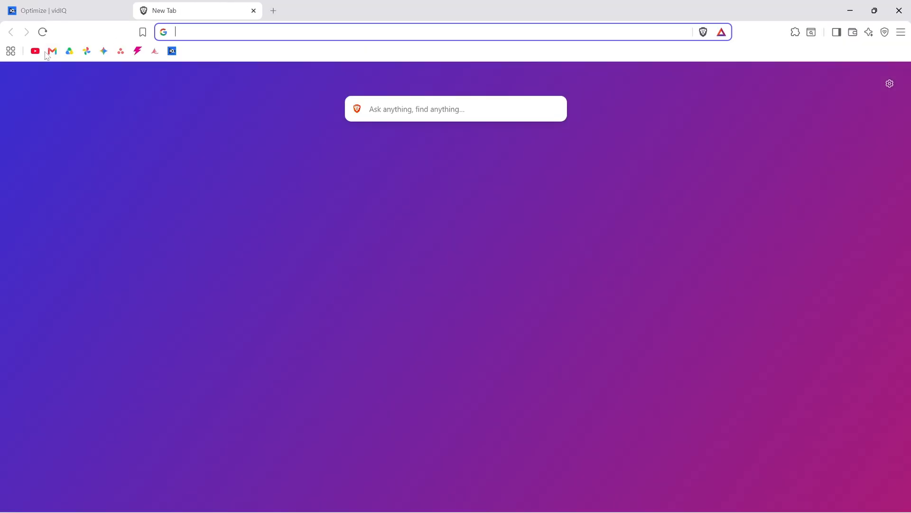
{"action": "left_click", "coordinate": [35, 51]}
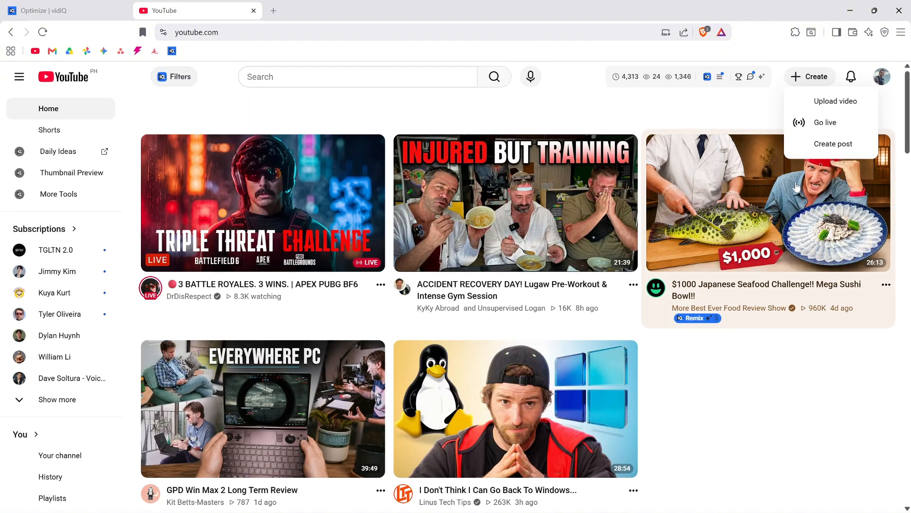
{"action": "left_click", "coordinate": [835, 101]}
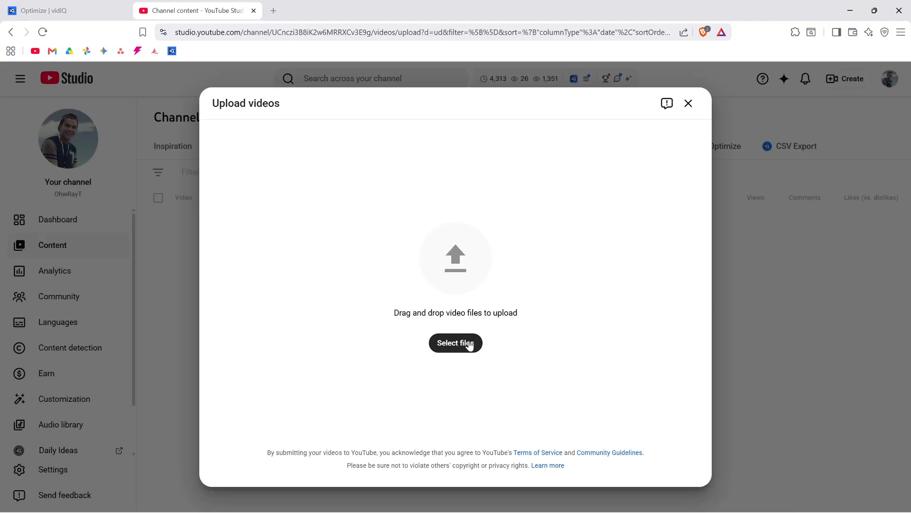
{"action": "left_click", "coordinate": [468, 344]}
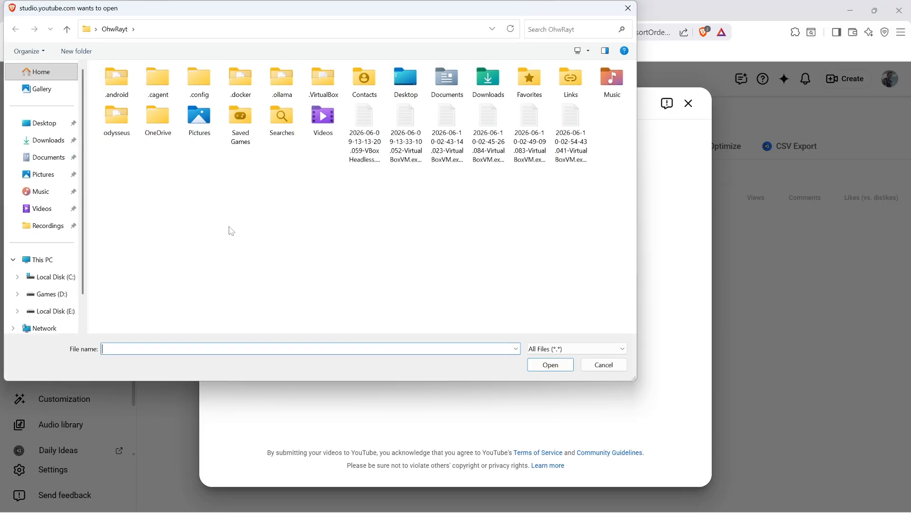
{"action": "key", "text": "Escape"}
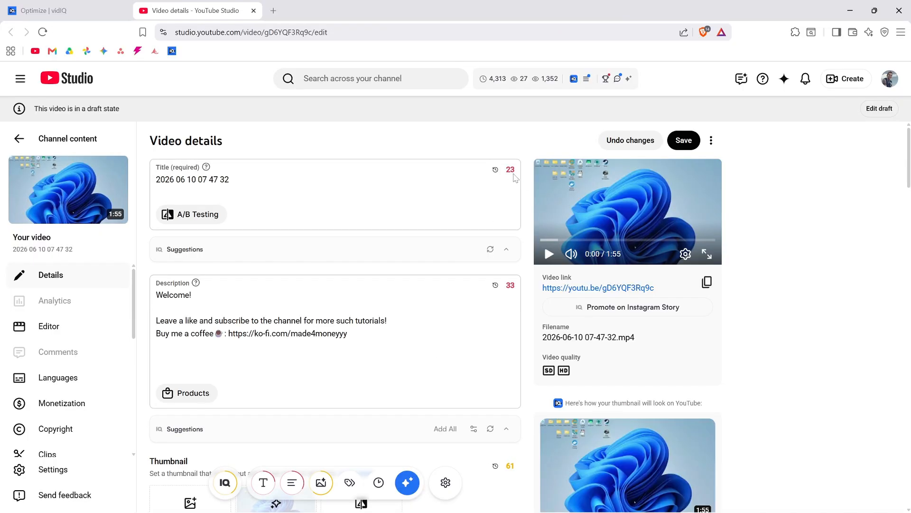
Replace the draft video's title with "How To Fix vidIQ Extension Not Working"
{"action": "left_click", "coordinate": [515, 178]}
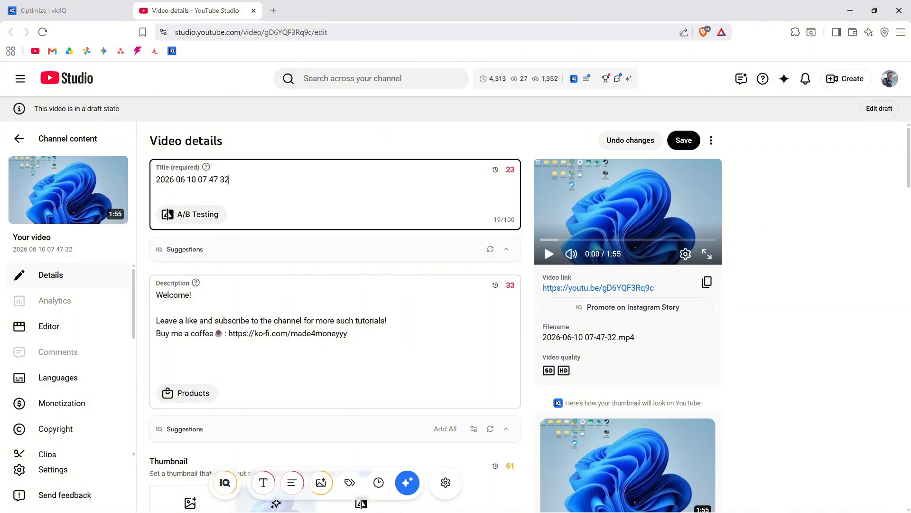
{"action": "key", "text": "ctrl+a"}
{"action": "type", "text": "How To Fix vidIQ Extension Not Working"}
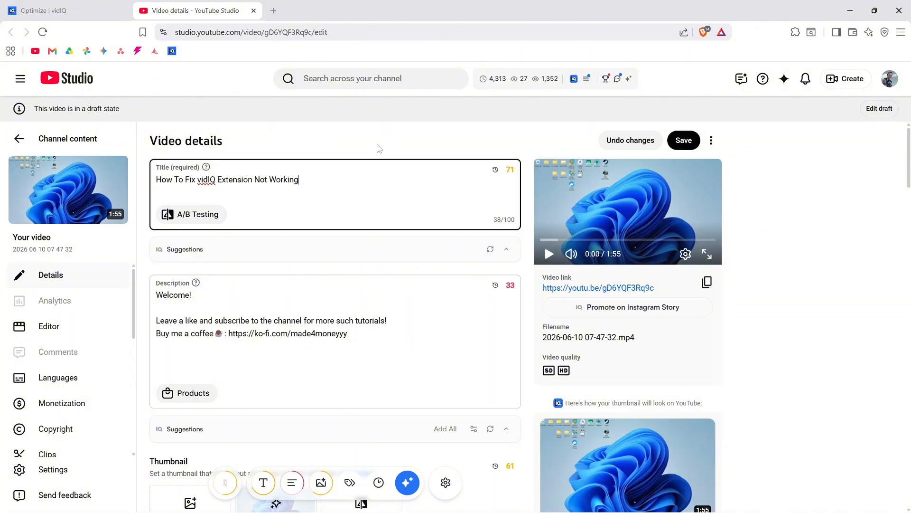
{"action": "left_click", "coordinate": [380, 148]}
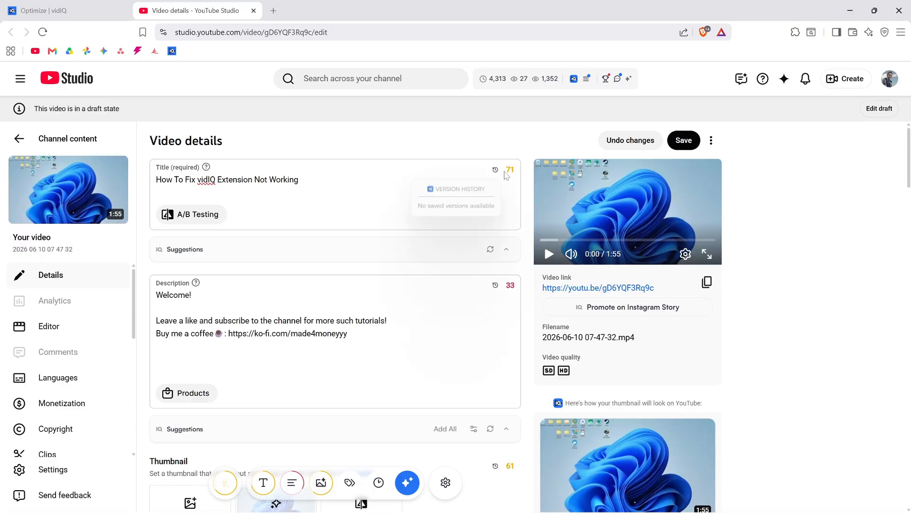
Switch to vidIQ, close the Optimize Video window and generate video content for "How To Fix vidIQ Extension Not Working"
{"action": "left_click", "coordinate": [71, 17]}
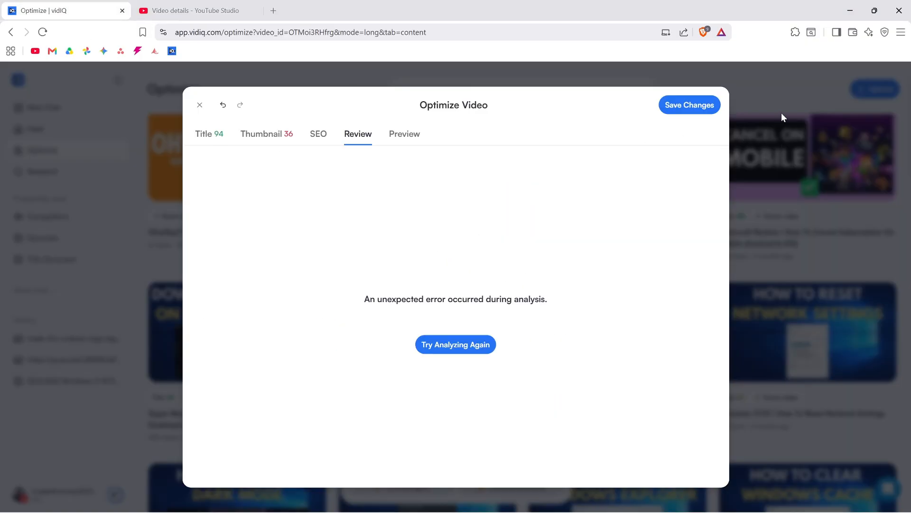
{"action": "left_click", "coordinate": [198, 105]}
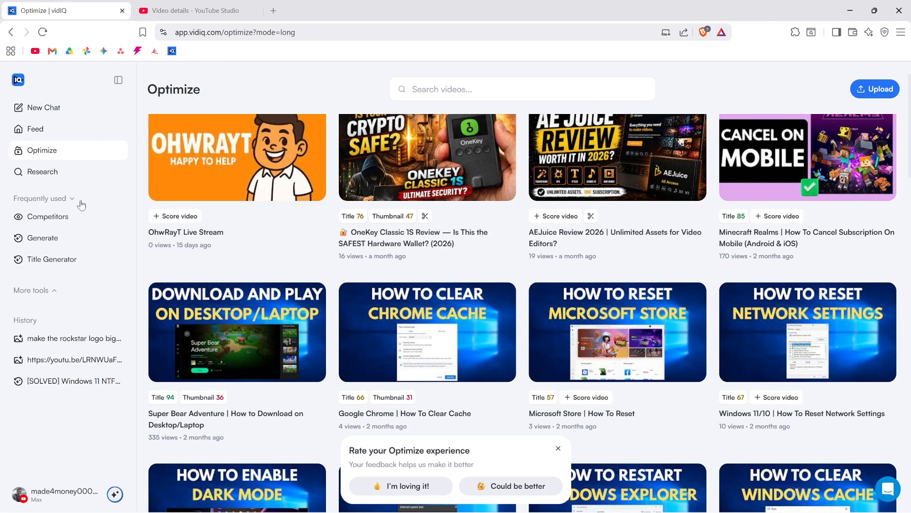
{"action": "left_click", "coordinate": [69, 248]}
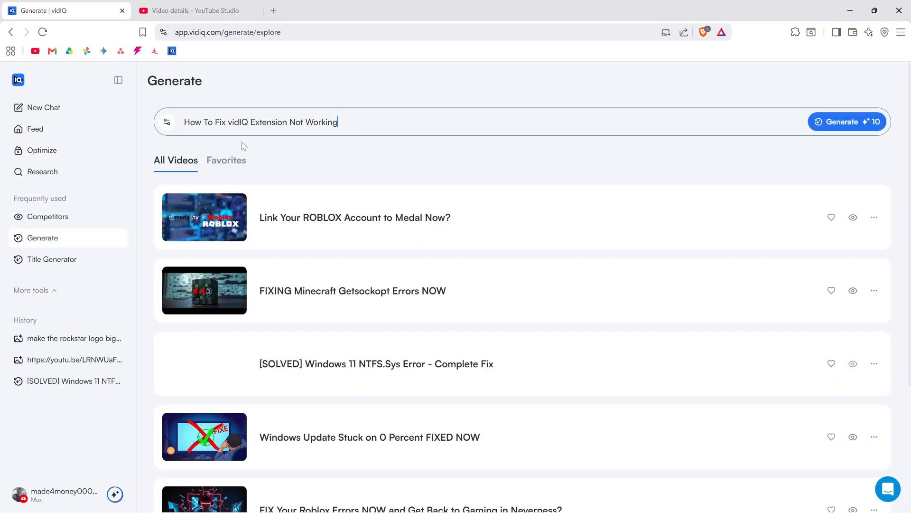
{"action": "left_click", "coordinate": [831, 125]}
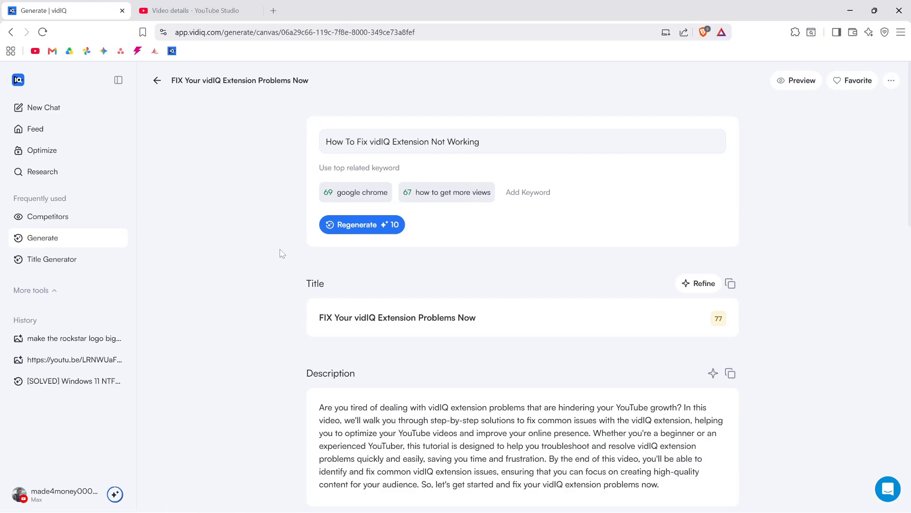
Refine the generated title with Add Excitement and apply the suggestion "vidIQ Extension Not Working? FIX It FAST!"
{"action": "scroll", "coordinate": [282, 253], "scroll_direction": "down", "scroll_amount": 2}
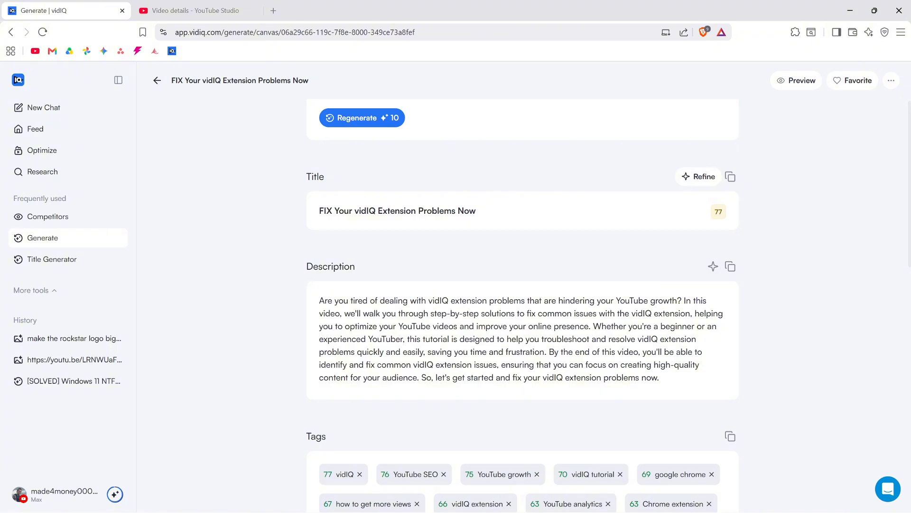
{"action": "left_click", "coordinate": [702, 183]}
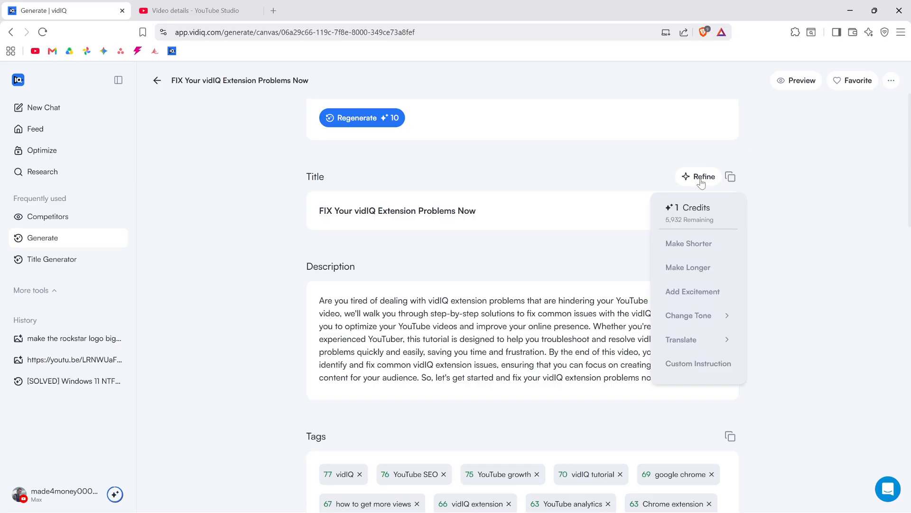
{"action": "left_click", "coordinate": [692, 291]}
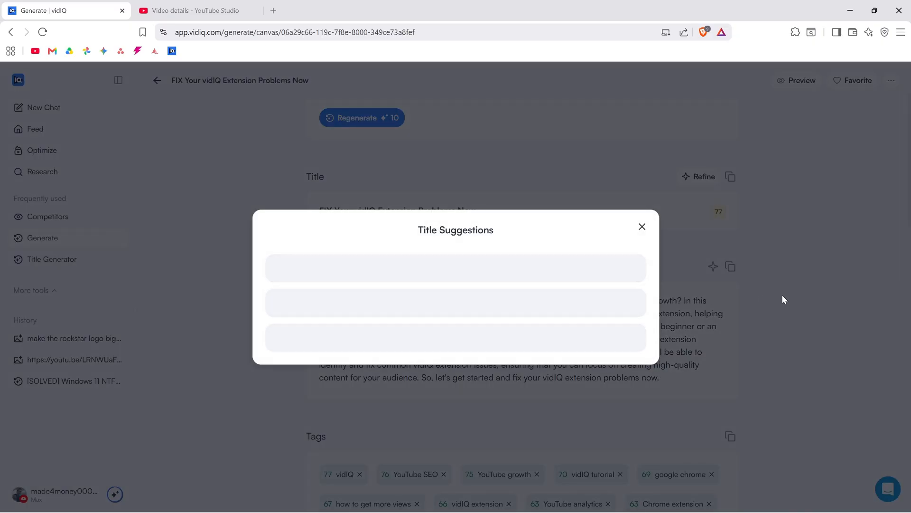
{"action": "left_click", "coordinate": [351, 305]}
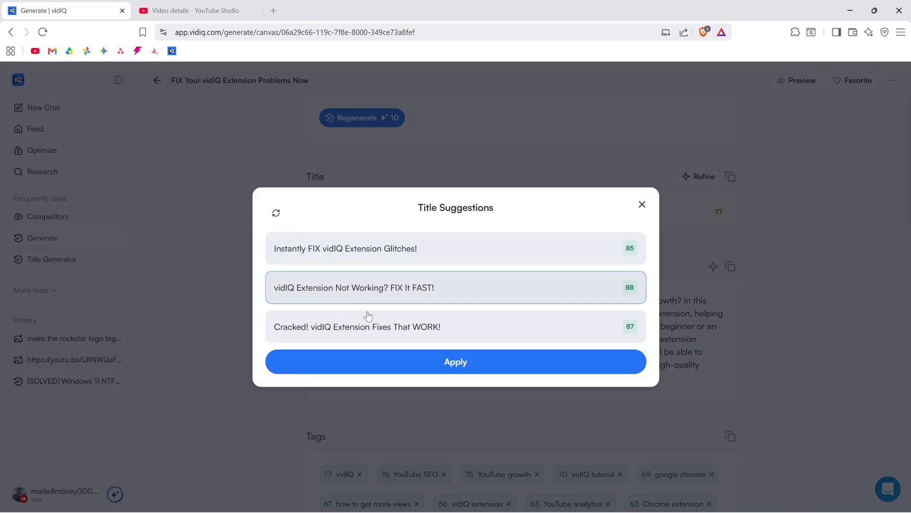
{"action": "left_click", "coordinate": [472, 365]}
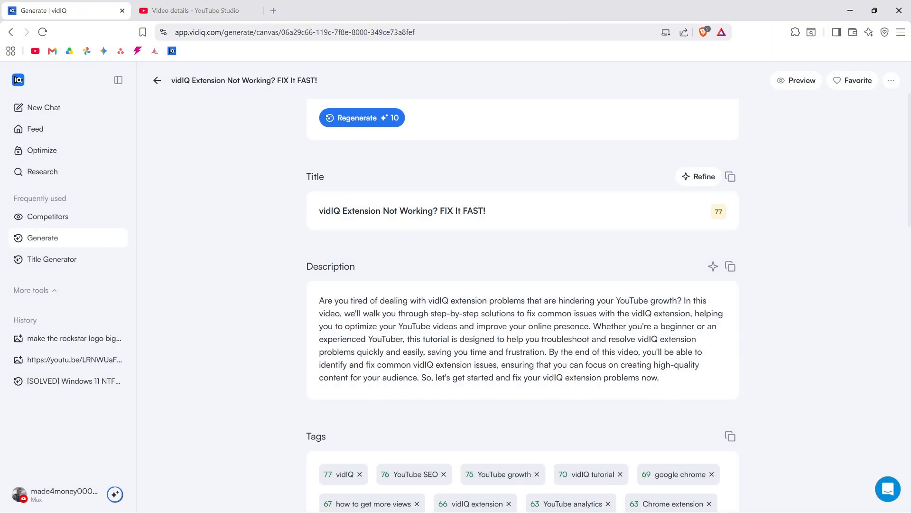
{"action": "double_click", "coordinate": [474, 211]}
Copy the refined title and paste it over the draft video's title in YouTube Studio
{"action": "left_click", "coordinate": [730, 177]}
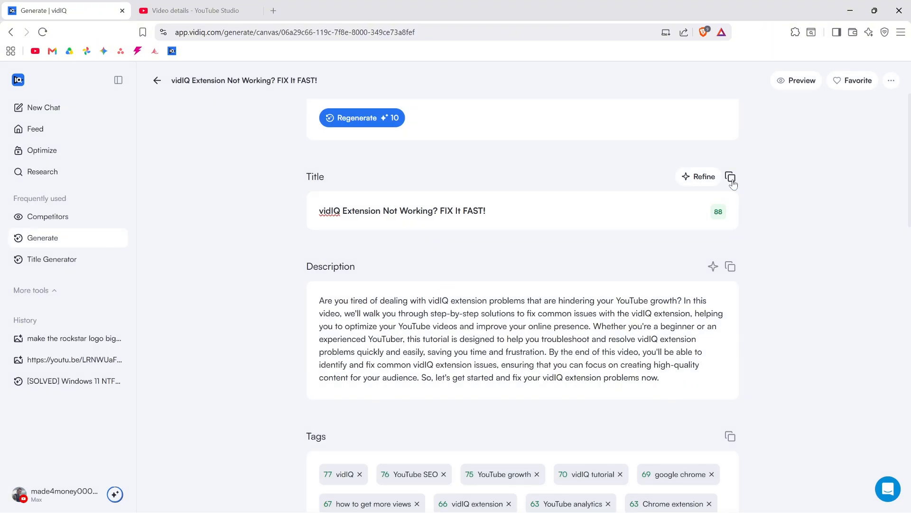
{"action": "left_click", "coordinate": [213, 13]}
{"action": "key", "text": "ctrl+a"}
{"action": "key", "text": "ctrl+v"}
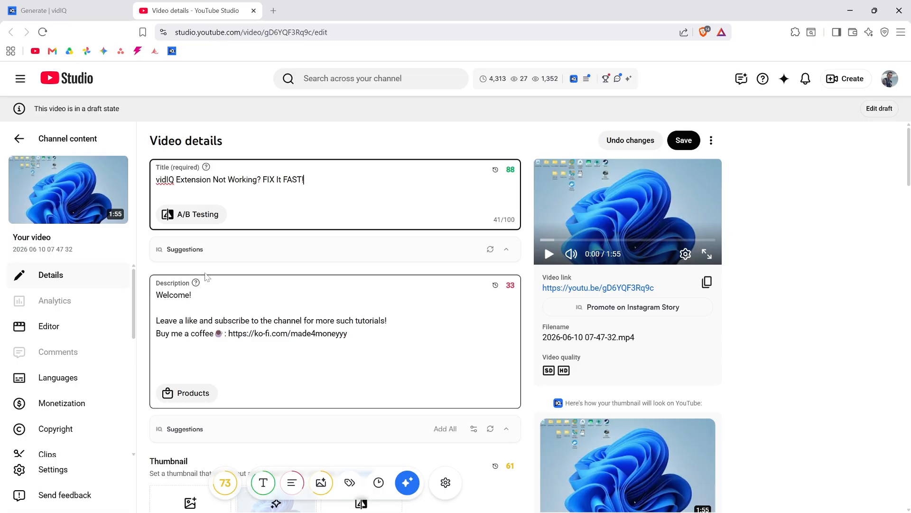
Copy the generated description from vidIQ and paste it below "Welcome!" in the YouTube Studio draft's description
{"action": "left_click", "coordinate": [78, 14]}
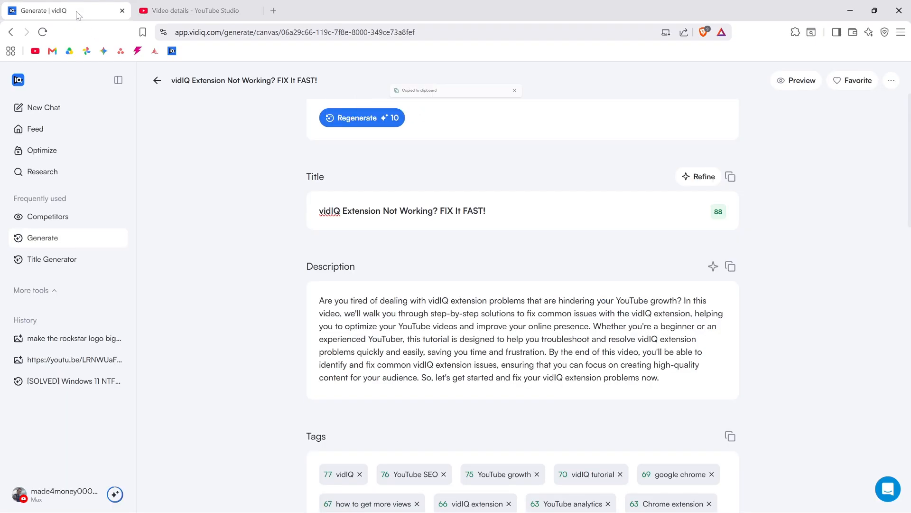
{"action": "left_click", "coordinate": [731, 267]}
{"action": "left_click", "coordinate": [207, 14]}
{"action": "left_click", "coordinate": [305, 294]}
{"action": "key", "text": "ctrl+a"}
{"action": "key", "text": "ctrl+v"}
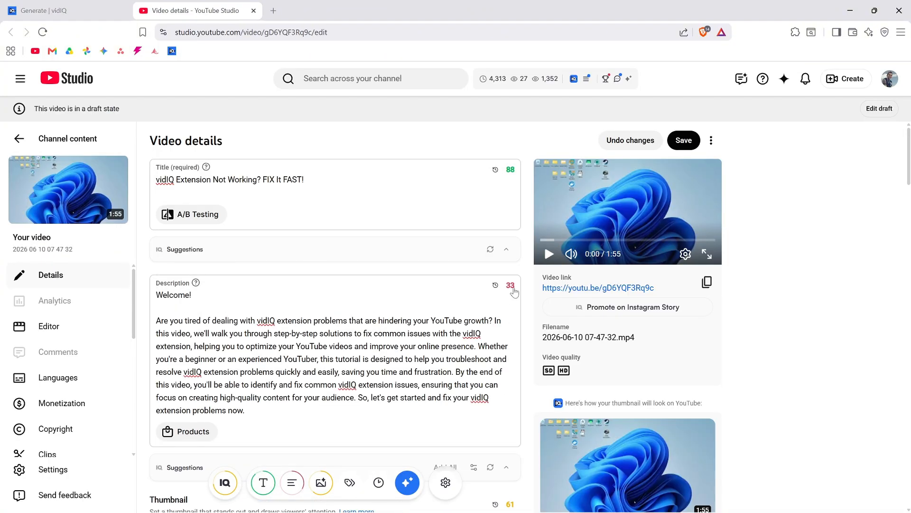
Check the description's Optimize Score feedback and add the chapter lines "00:00 Intro" and "01:20 Tutorial" below the description text
{"action": "left_click", "coordinate": [512, 288]}
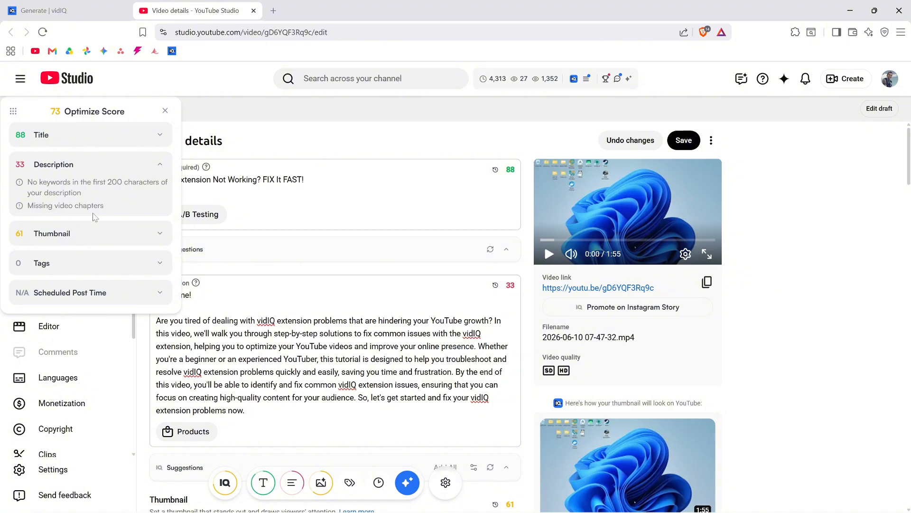
{"action": "left_click", "coordinate": [118, 203]}
{"action": "key", "text": "Return"}
{"action": "key", "text": "Return"}
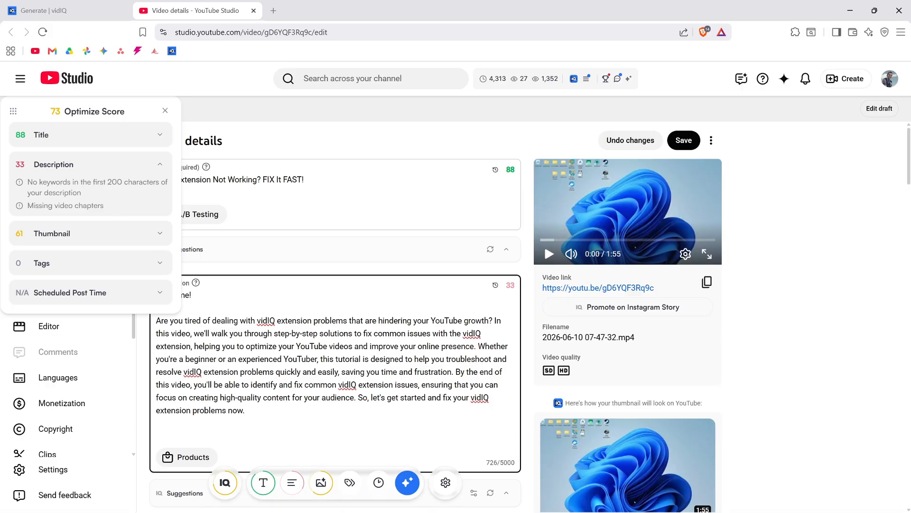
{"action": "type", "text": "00:00 Intro"}
{"action": "key", "text": "Return"}
{"action": "type", "text": "01"}
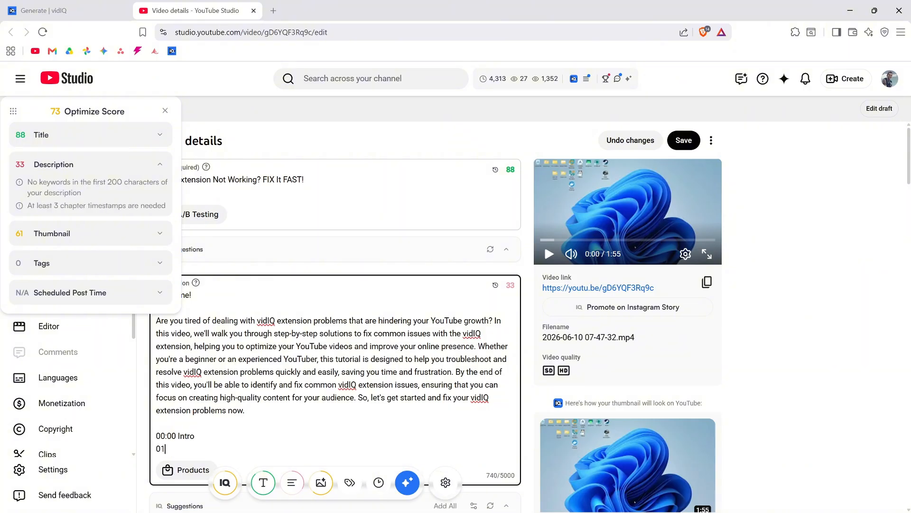
{"action": "type", "text": ":20 Tutorial"}
{"action": "left_click", "coordinate": [411, 240]}
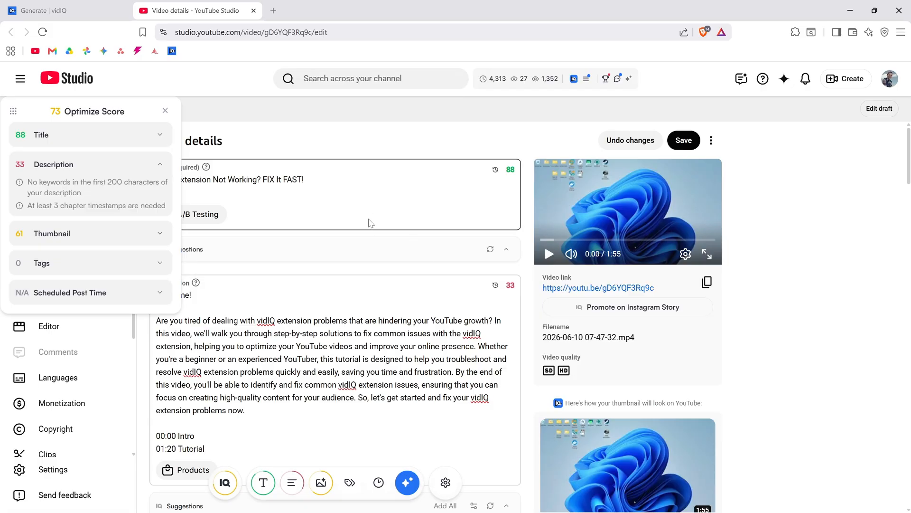
Close the Optimize Score panel and look over the draft's description and thumbnail sections
{"action": "left_click", "coordinate": [165, 113]}
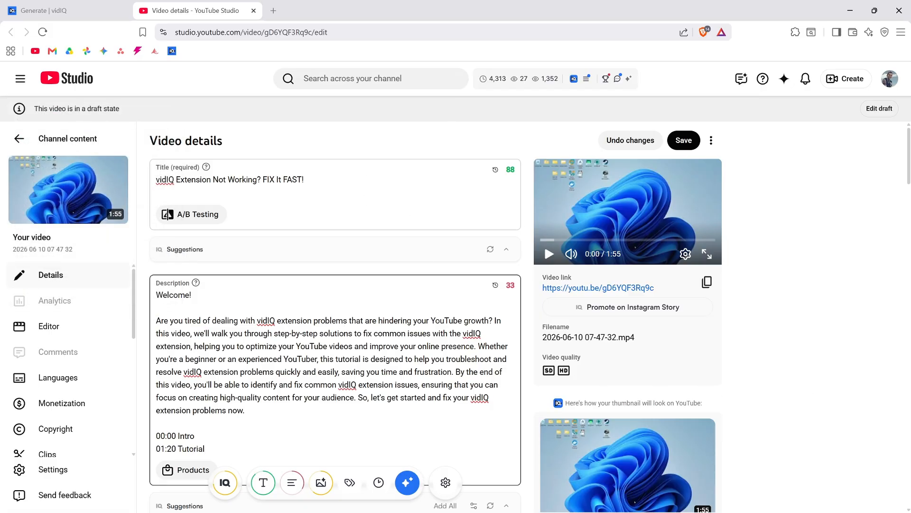
{"action": "scroll", "coordinate": [362, 217], "scroll_direction": "down", "scroll_amount": 1}
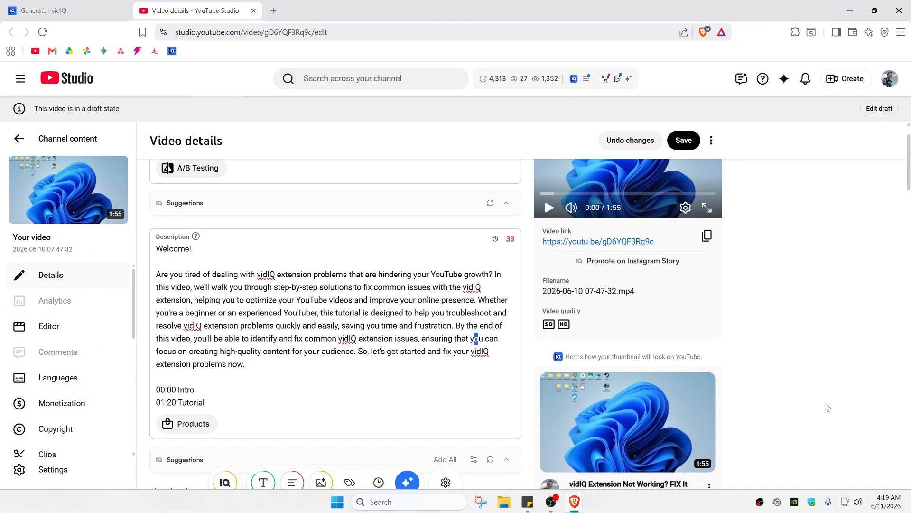
{"action": "left_click", "coordinate": [304, 403]}
{"action": "scroll", "coordinate": [295, 305], "scroll_direction": "down", "scroll_amount": 3}
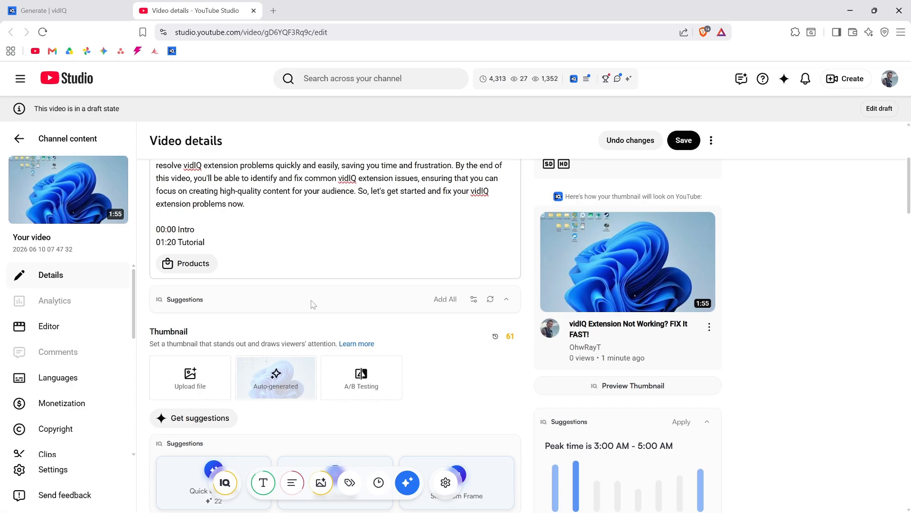
{"action": "scroll", "coordinate": [313, 304], "scroll_direction": "up", "scroll_amount": 3}
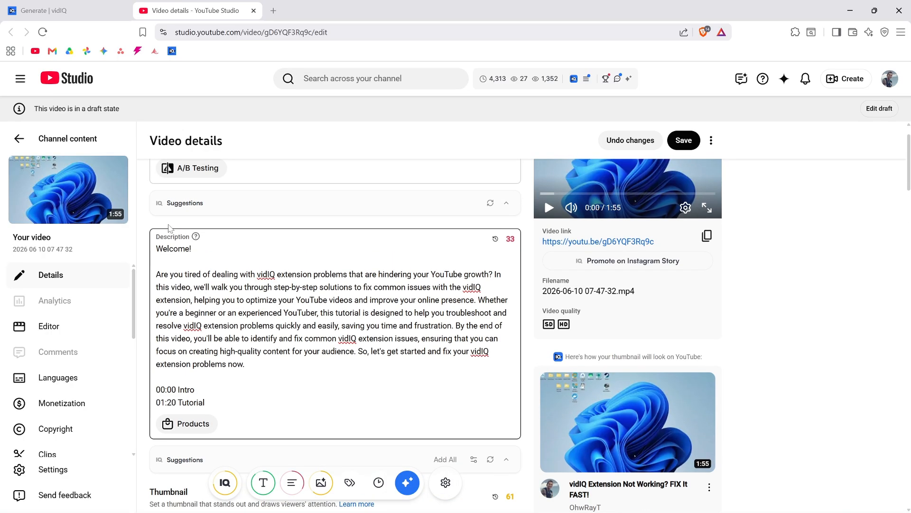
{"action": "left_click", "coordinate": [43, 10]}
{"action": "left_click", "coordinate": [171, 10]}
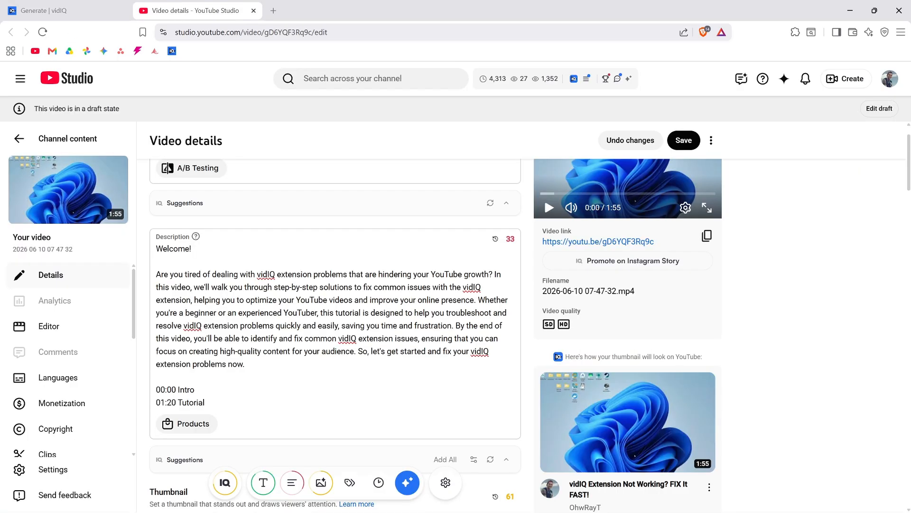
Switch to the generated video idea in vidIQ and copy its full set of tags
{"action": "left_click", "coordinate": [62, 11]}
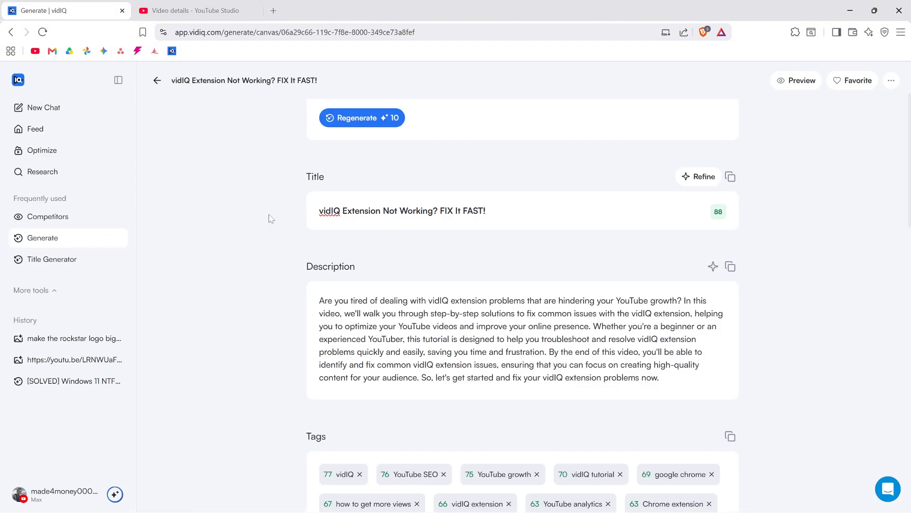
{"action": "scroll", "coordinate": [272, 219], "scroll_direction": "down", "scroll_amount": 3}
{"action": "left_click", "coordinate": [730, 223]}
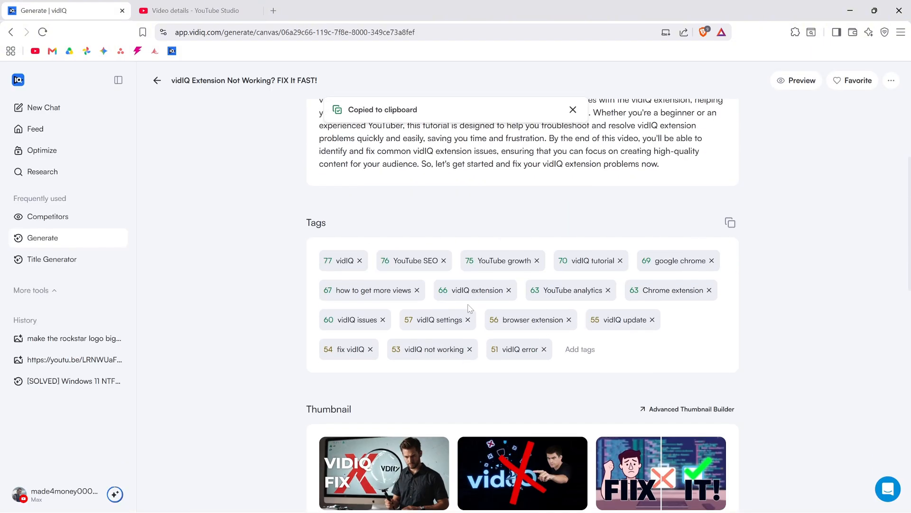
Return to the YouTube Studio draft and add blank lines after "01:20 Tutorial" in the description
{"action": "left_click", "coordinate": [194, 11]}
{"action": "scroll", "coordinate": [335, 294], "scroll_direction": "down", "scroll_amount": 1}
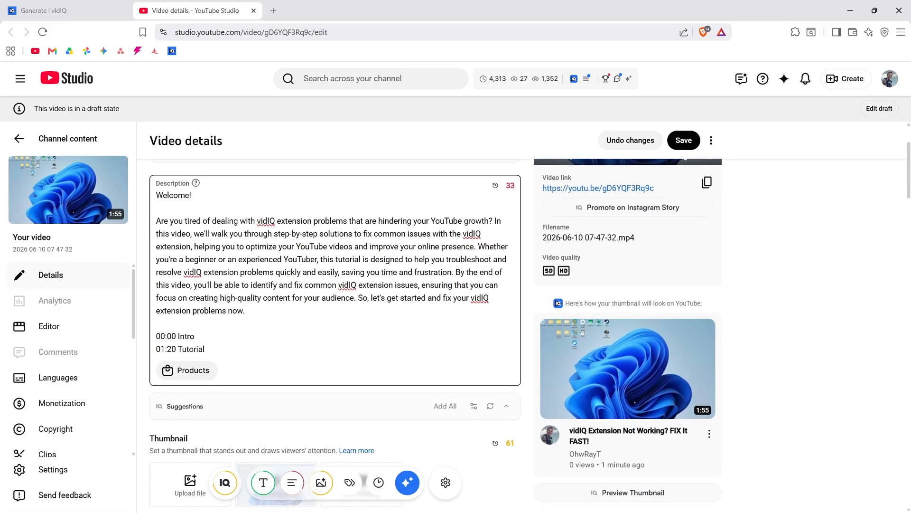
{"action": "left_click", "coordinate": [205, 349]}
{"action": "key", "text": "Return"}
Paste the copied vidIQ tags into the draft video's Tags field
{"action": "scroll", "coordinate": [244, 291], "scroll_direction": "down", "scroll_amount": 7}
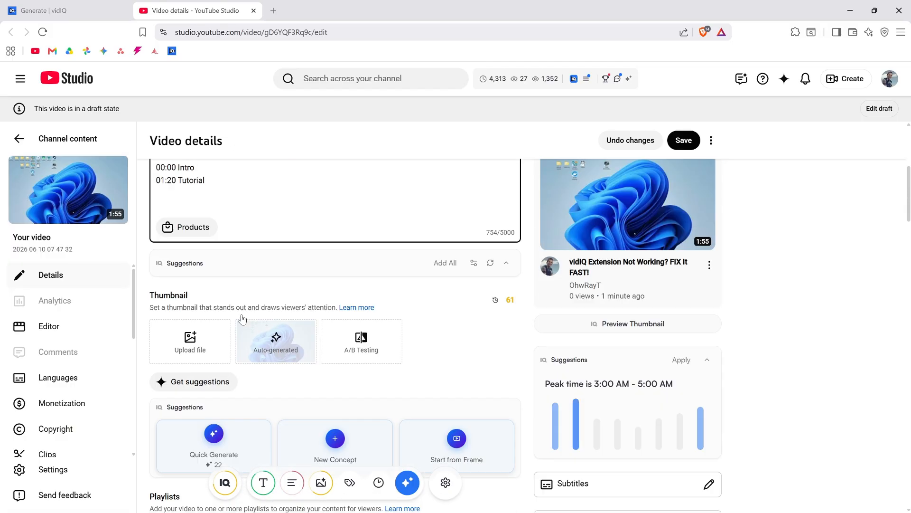
{"action": "scroll", "coordinate": [263, 328], "scroll_direction": "up", "scroll_amount": 4}
{"action": "scroll", "coordinate": [230, 381], "scroll_direction": "down", "scroll_amount": 18}
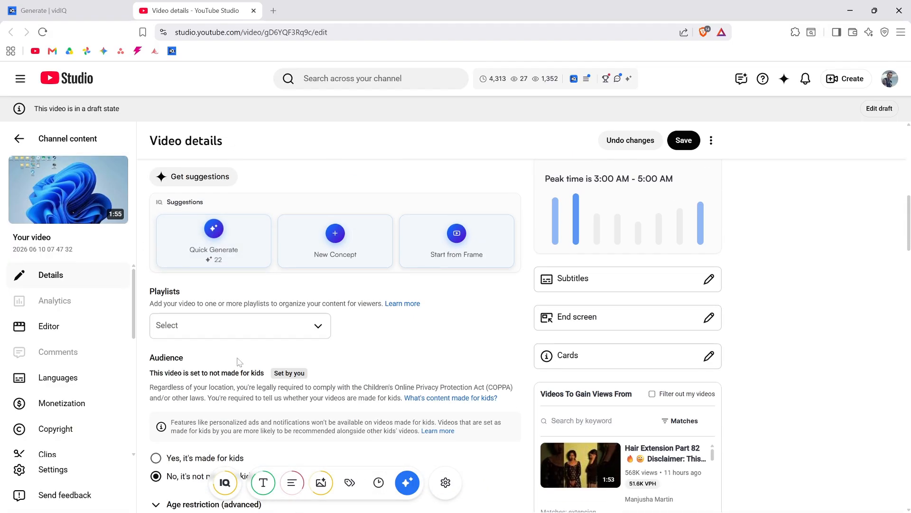
{"action": "scroll", "coordinate": [236, 335], "scroll_direction": "down", "scroll_amount": 7}
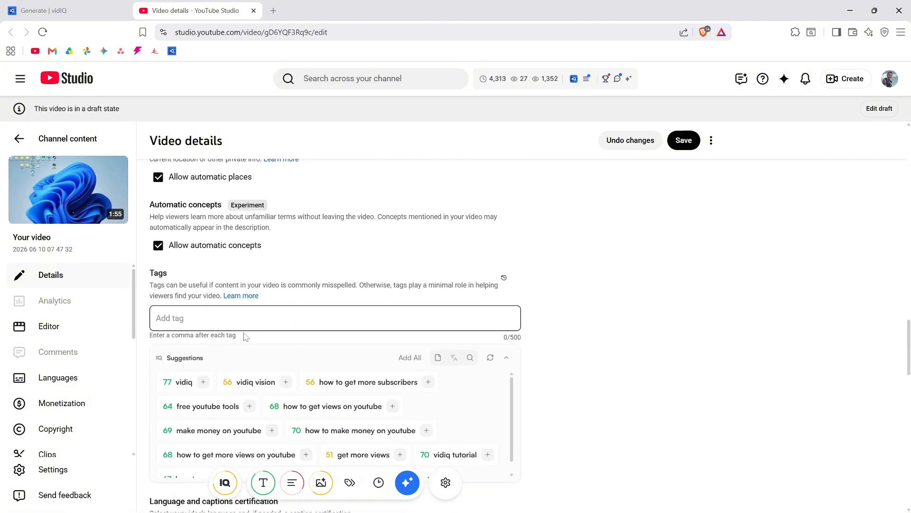
{"action": "left_click", "coordinate": [214, 177]}
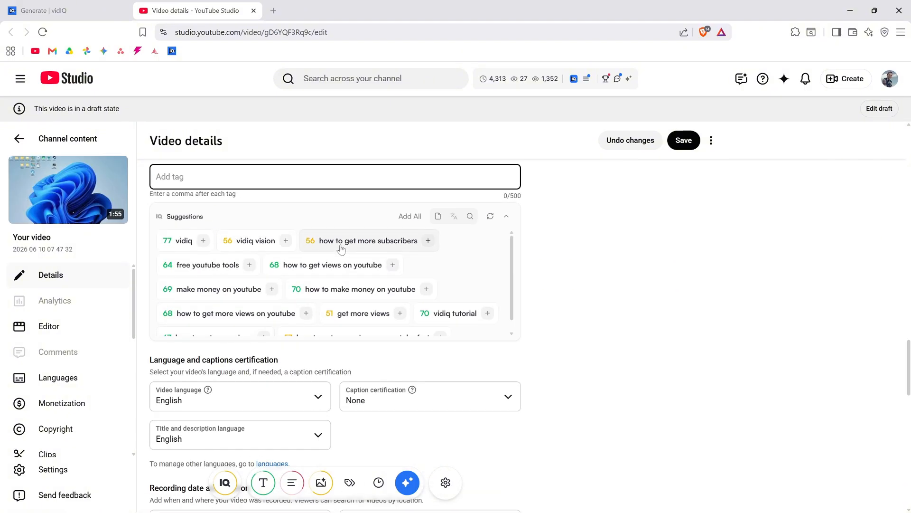
{"action": "key", "text": "ctrl+v"}
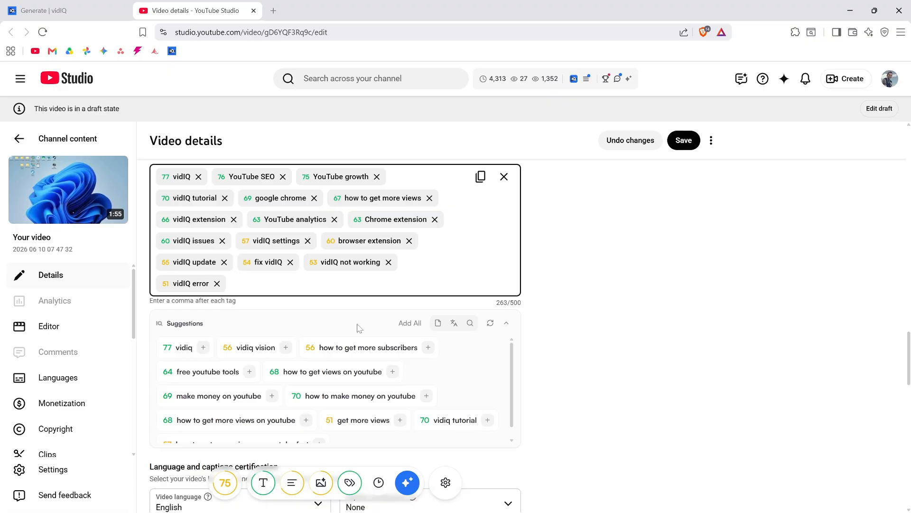
Check the draft's thumbnail options, then open the Advanced Thumbnail Builder for the generated idea in vidIQ
{"action": "scroll", "coordinate": [360, 328], "scroll_direction": "up", "scroll_amount": 15}
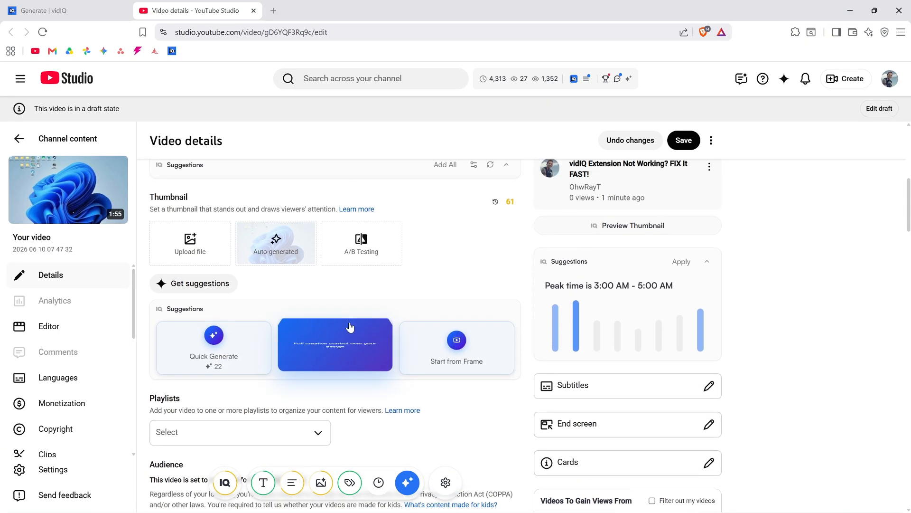
{"action": "scroll", "coordinate": [294, 332], "scroll_direction": "up", "scroll_amount": 1}
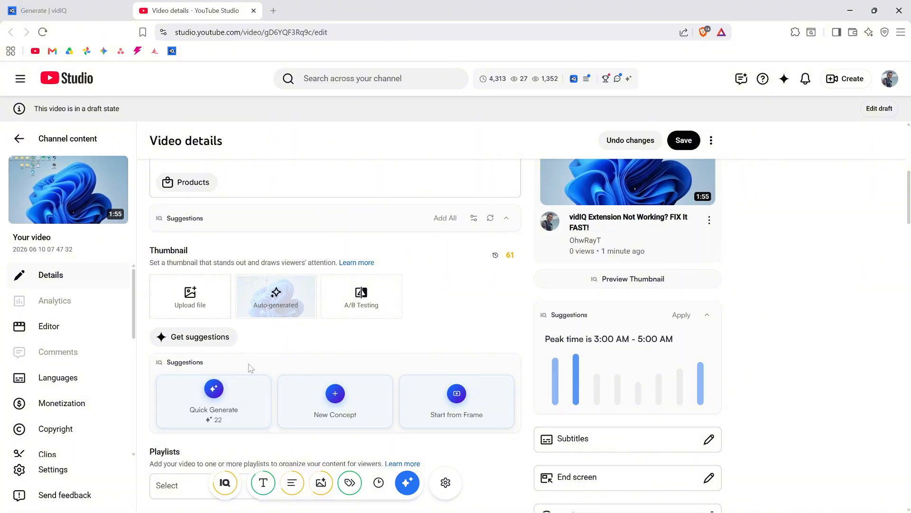
{"action": "left_click", "coordinate": [226, 399]}
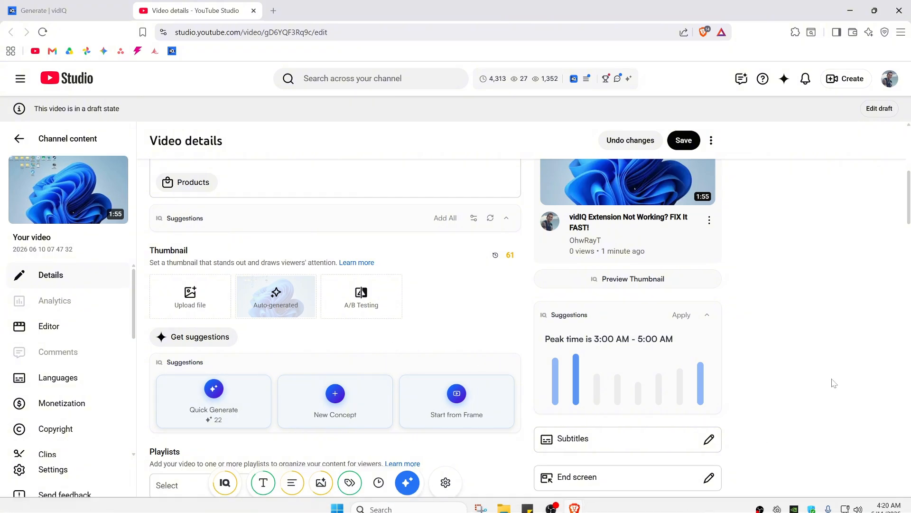
{"action": "left_click", "coordinate": [71, 10]}
{"action": "scroll", "coordinate": [442, 289], "scroll_direction": "down", "scroll_amount": 3}
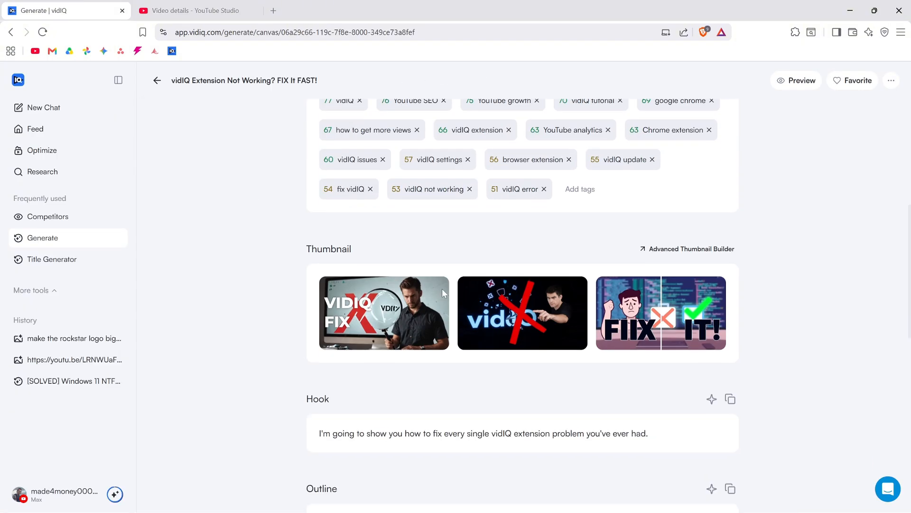
{"action": "scroll", "coordinate": [417, 302], "scroll_direction": "up", "scroll_amount": 3}
{"action": "scroll", "coordinate": [418, 301], "scroll_direction": "down", "scroll_amount": 3}
{"action": "left_click", "coordinate": [685, 249]}
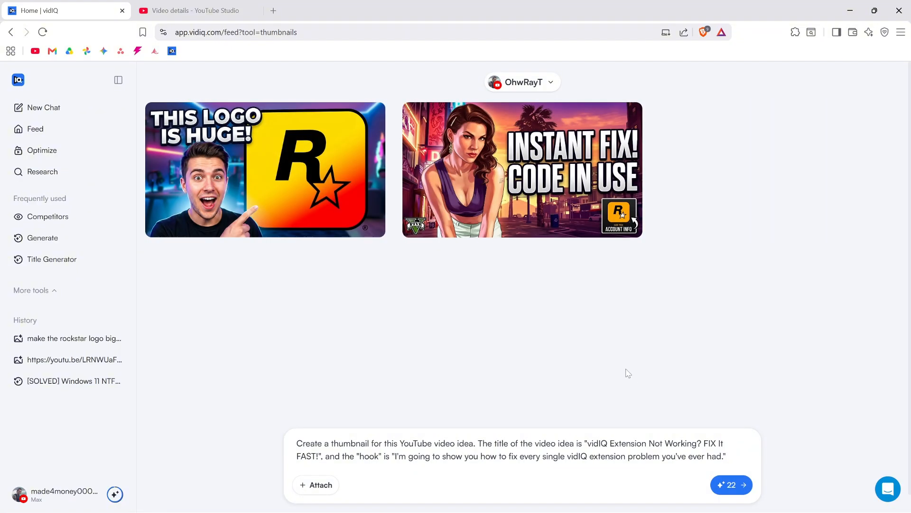
Generate a thumbnail from the prefilled prompt for "vidIQ Extension Not Working? FIX It FAST!"
{"action": "left_click", "coordinate": [417, 172]}
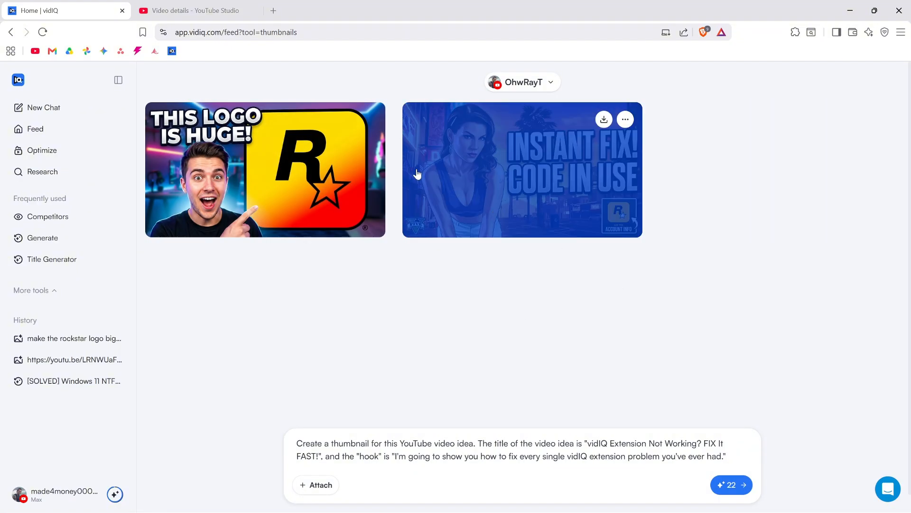
{"action": "left_click", "coordinate": [589, 339]}
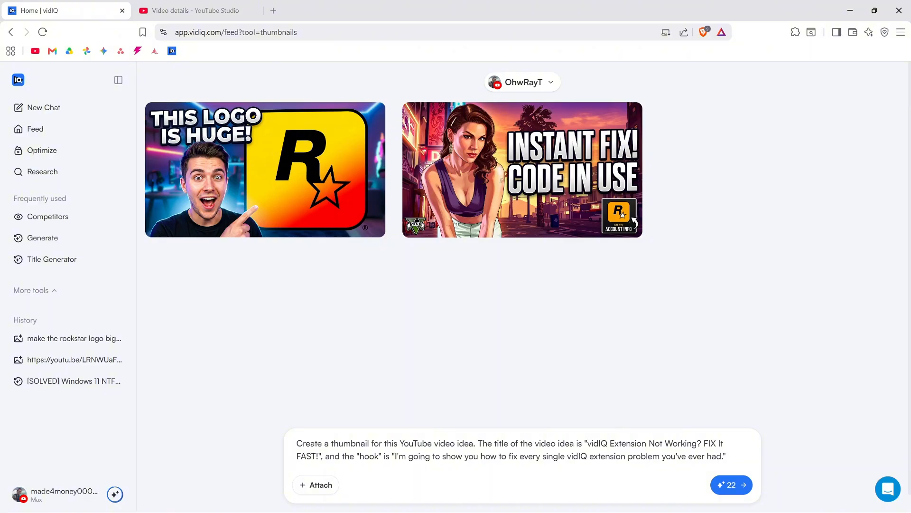
{"action": "key", "text": "Return"}
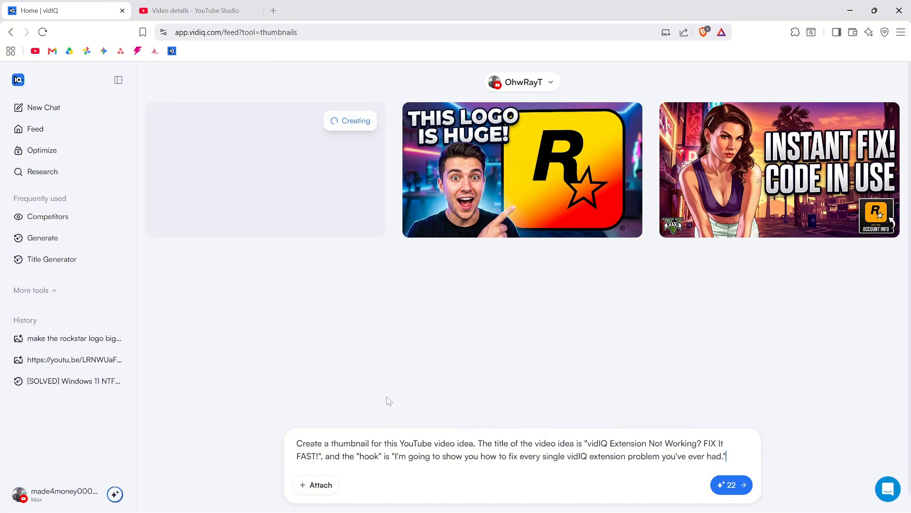
Download the newly generated thumbnail as a PNG image to the Desktop
{"action": "left_click", "coordinate": [350, 124]}
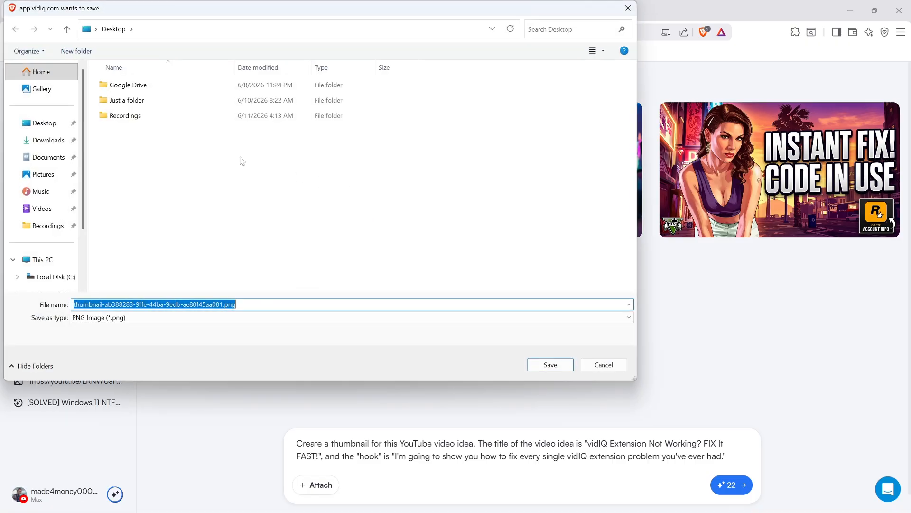
{"action": "left_click", "coordinate": [43, 122]}
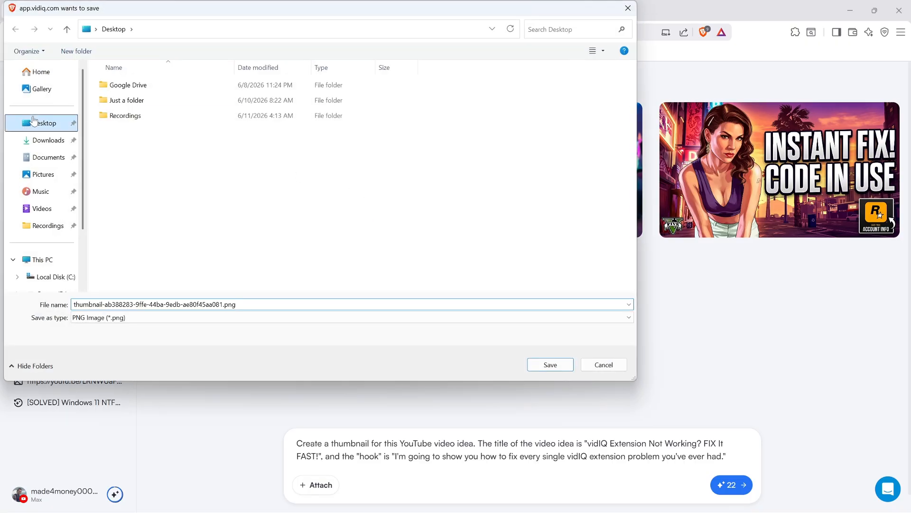
{"action": "left_click", "coordinate": [551, 365]}
Upload the downloaded PNG from the Desktop as the draft video's thumbnail in YouTube Studio
{"action": "left_click", "coordinate": [182, 13]}
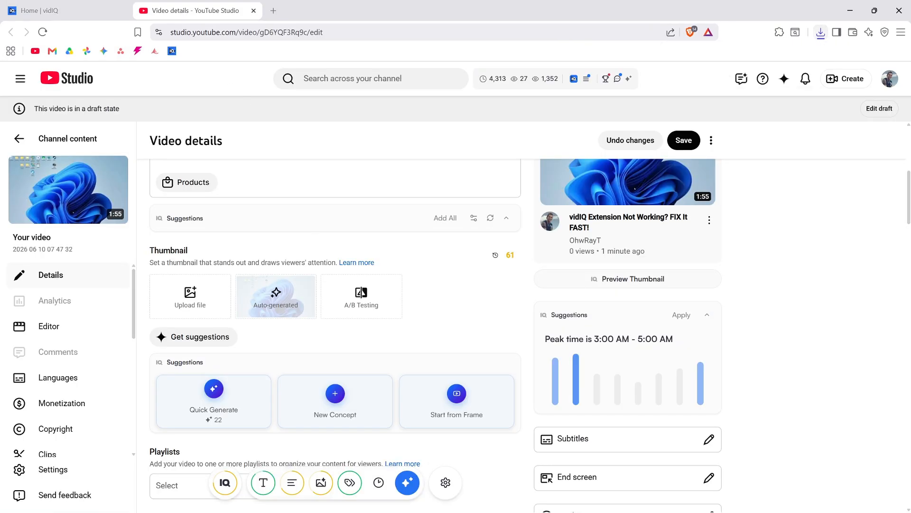
{"action": "left_click", "coordinate": [192, 307]}
{"action": "left_click", "coordinate": [38, 124]}
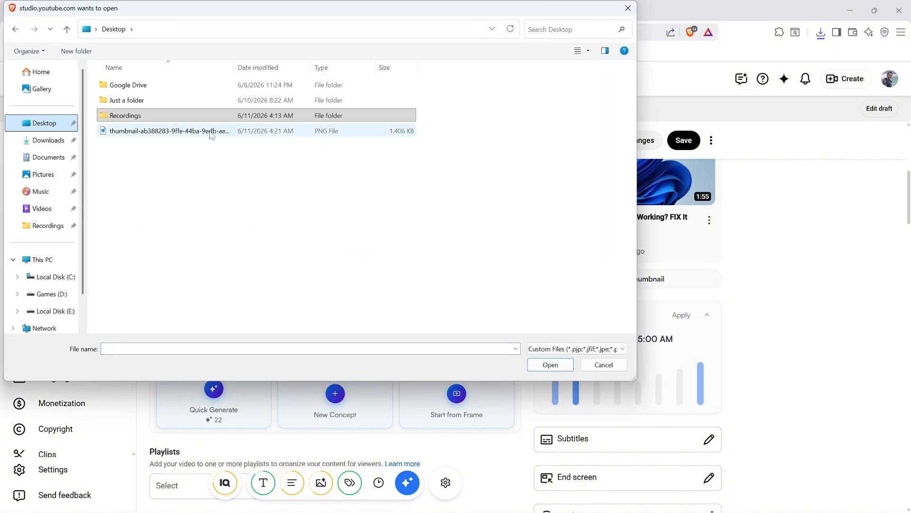
{"action": "double_click", "coordinate": [190, 124]}
Join "Welcome!" to the description's opening paragraph and add the hashtags "#vidiq #vidiqtool" below the chapter lines
{"action": "scroll", "coordinate": [431, 355], "scroll_direction": "up", "scroll_amount": 3}
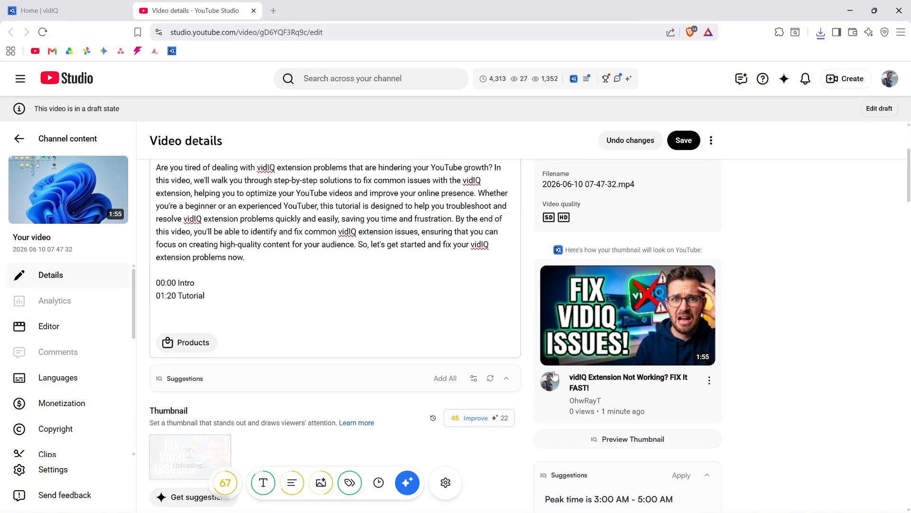
{"action": "scroll", "coordinate": [554, 375], "scroll_direction": "up", "scroll_amount": 2}
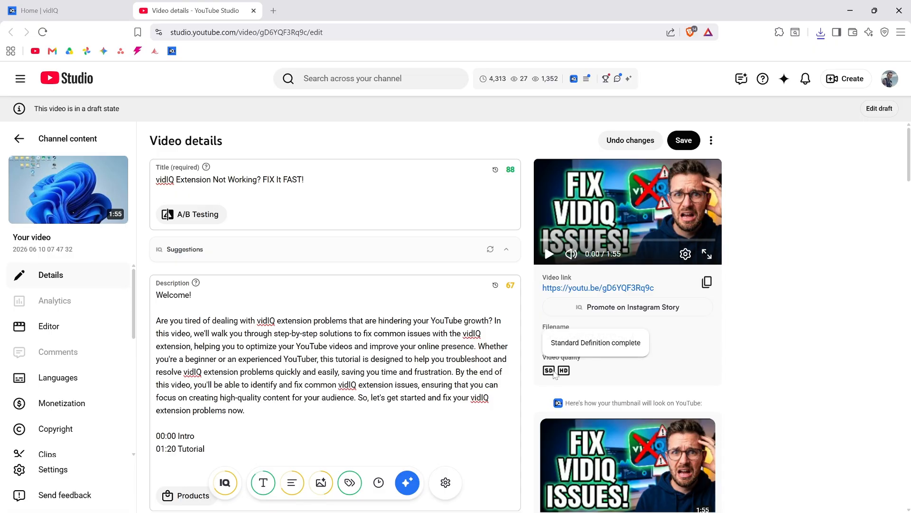
{"action": "scroll", "coordinate": [522, 285], "scroll_direction": "down", "scroll_amount": 2}
{"action": "scroll", "coordinate": [505, 235], "scroll_direction": "up", "scroll_amount": 1}
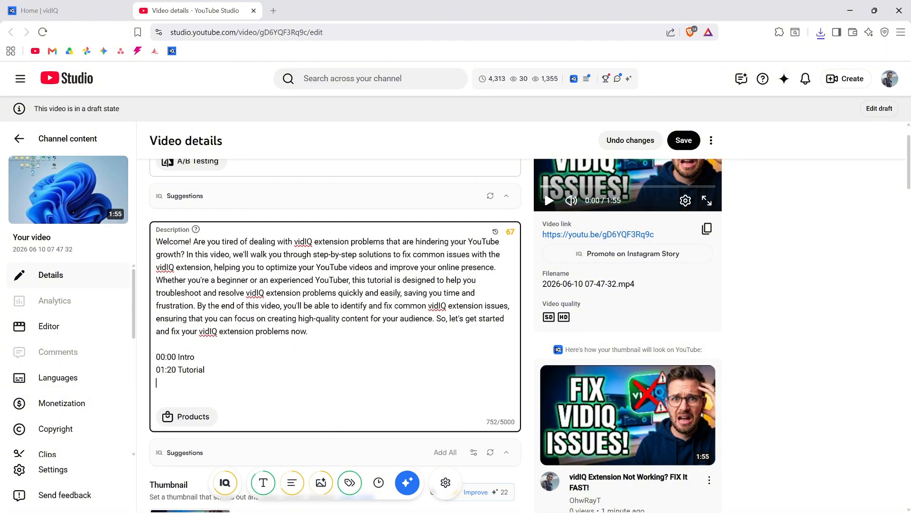
{"action": "key", "text": "Return"}
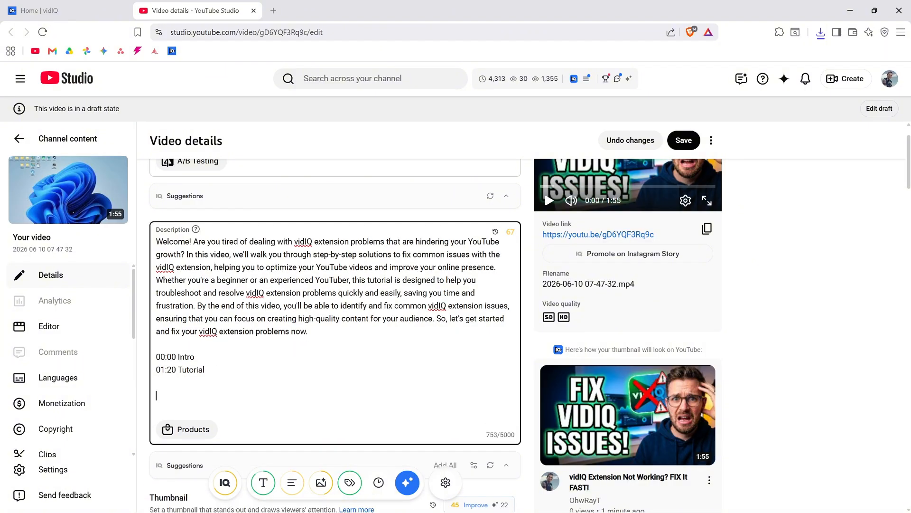
{"action": "type", "text": "#vidiq #vi"}
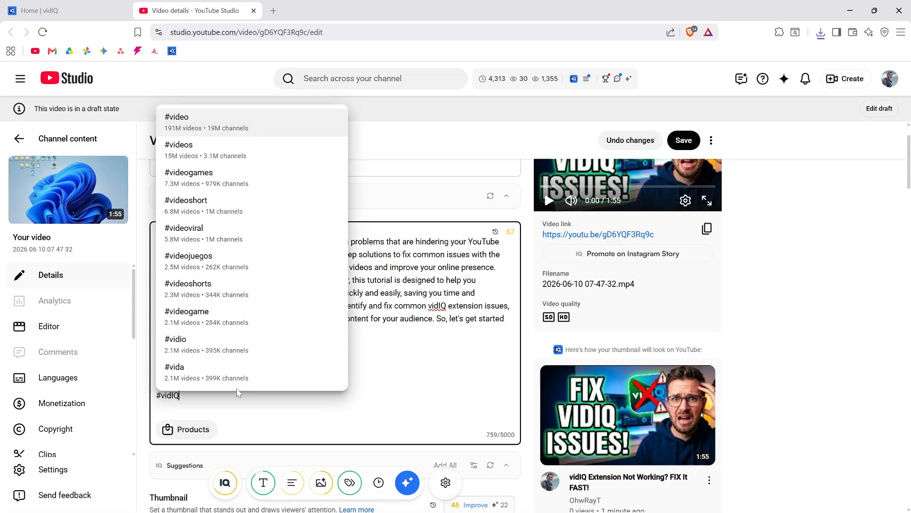
{"action": "type", "text": "diq #vid"}
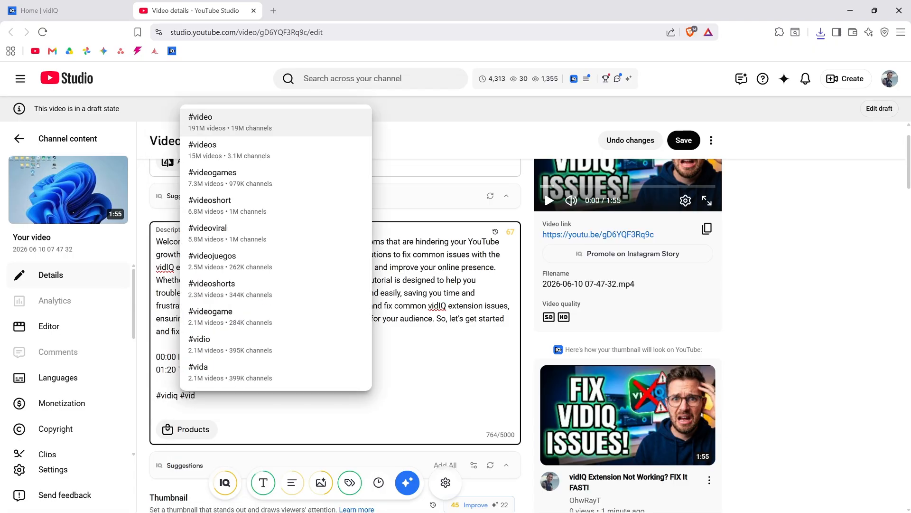
{"action": "key", "text": "Down"}
{"action": "key", "text": "Return"}
Examine the strengths and improvements listed for the uploaded thumbnail and look over the draft's remaining details
{"action": "scroll", "coordinate": [476, 245], "scroll_direction": "down", "scroll_amount": 5}
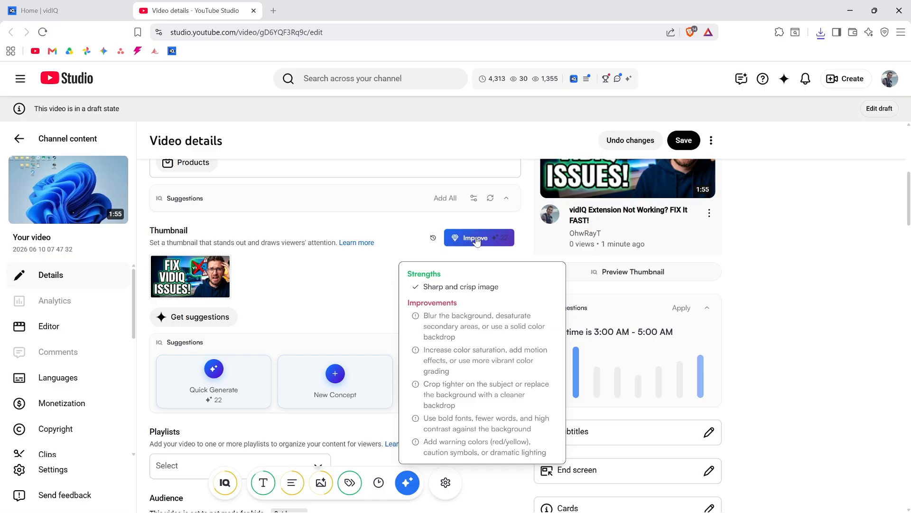
{"action": "scroll", "coordinate": [418, 332], "scroll_direction": "down", "scroll_amount": 7}
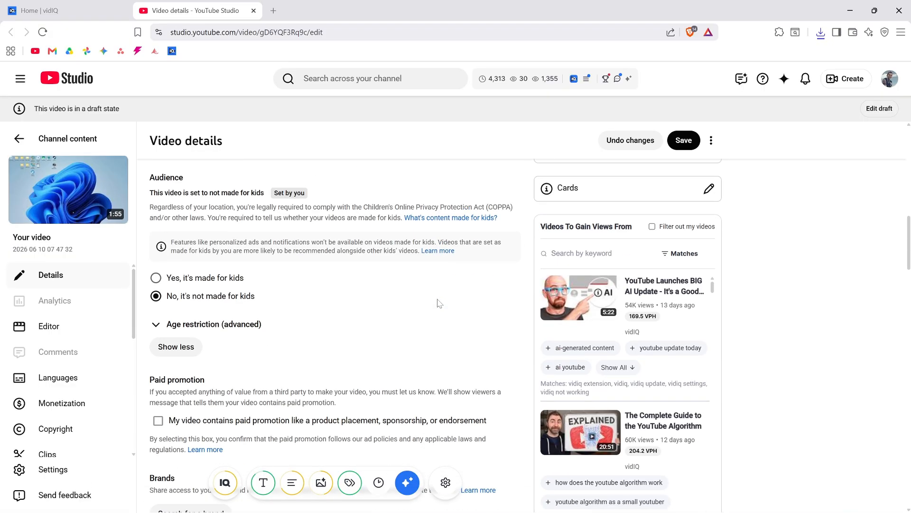
{"action": "scroll", "coordinate": [431, 309], "scroll_direction": "up", "scroll_amount": 10}
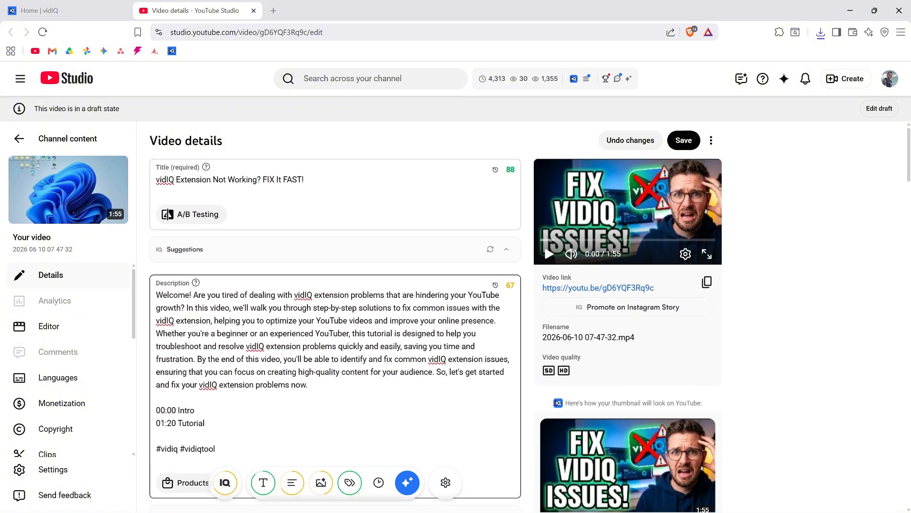